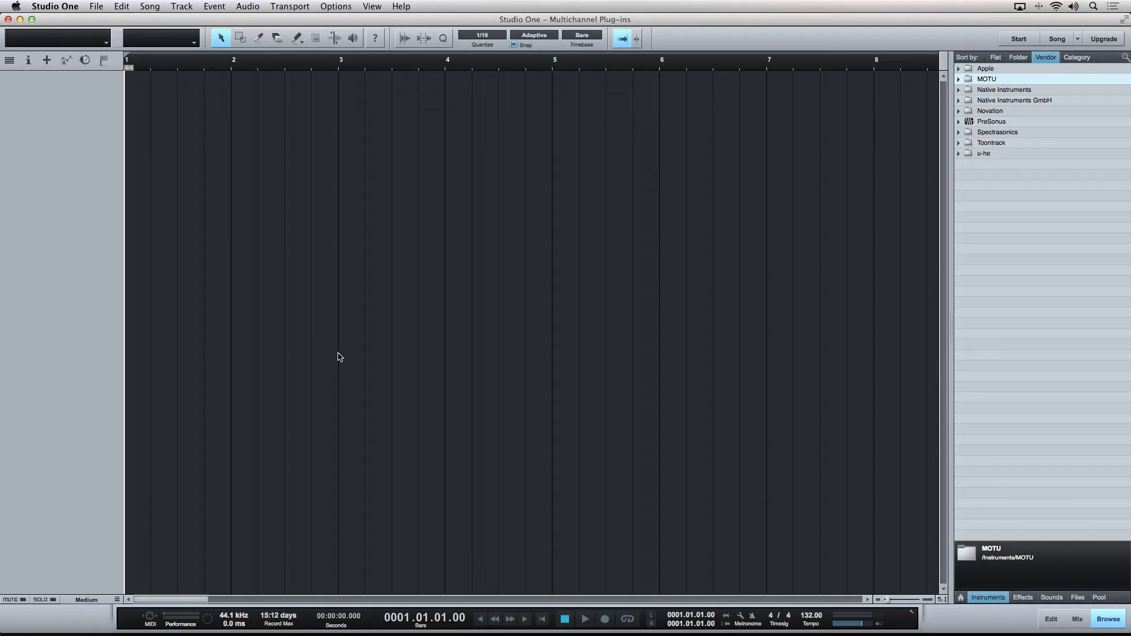
Step: Add the MOTU MachFive3 instrument to the empty song as a new track and move its window clear of the track list
left_click(964, 79)
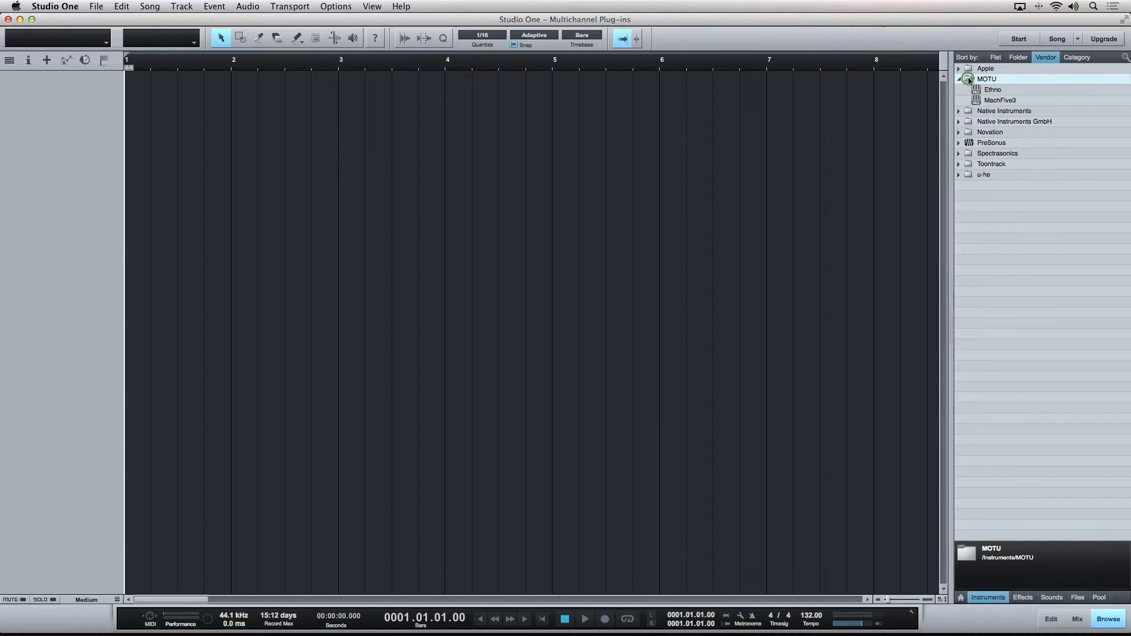
left_click(1009, 102)
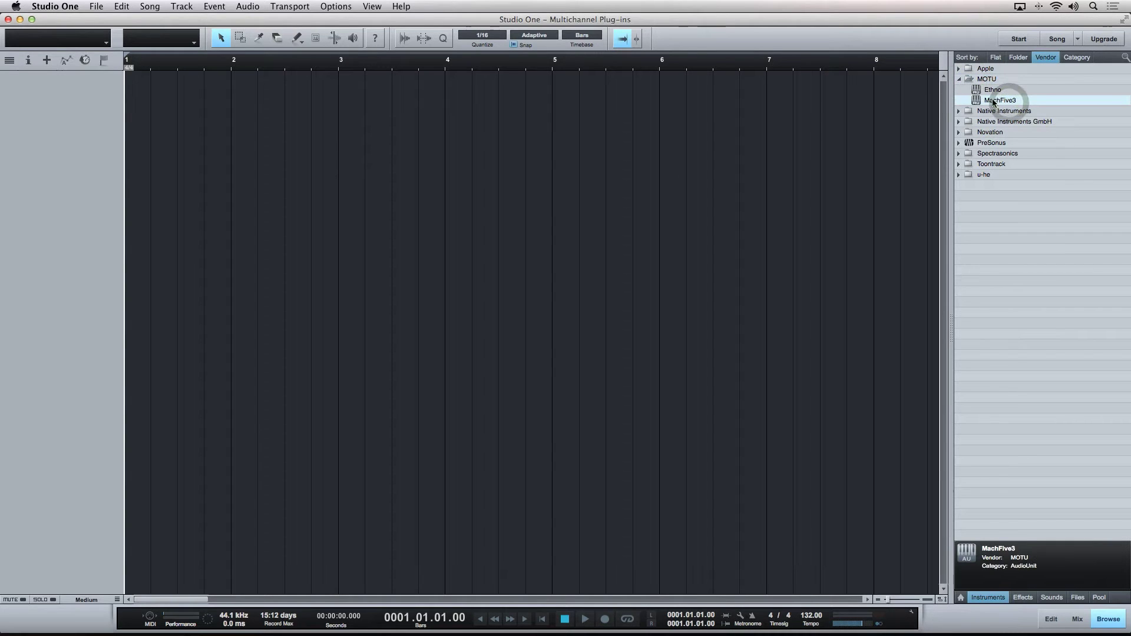
left_click_drag(993, 101, 352, 143)
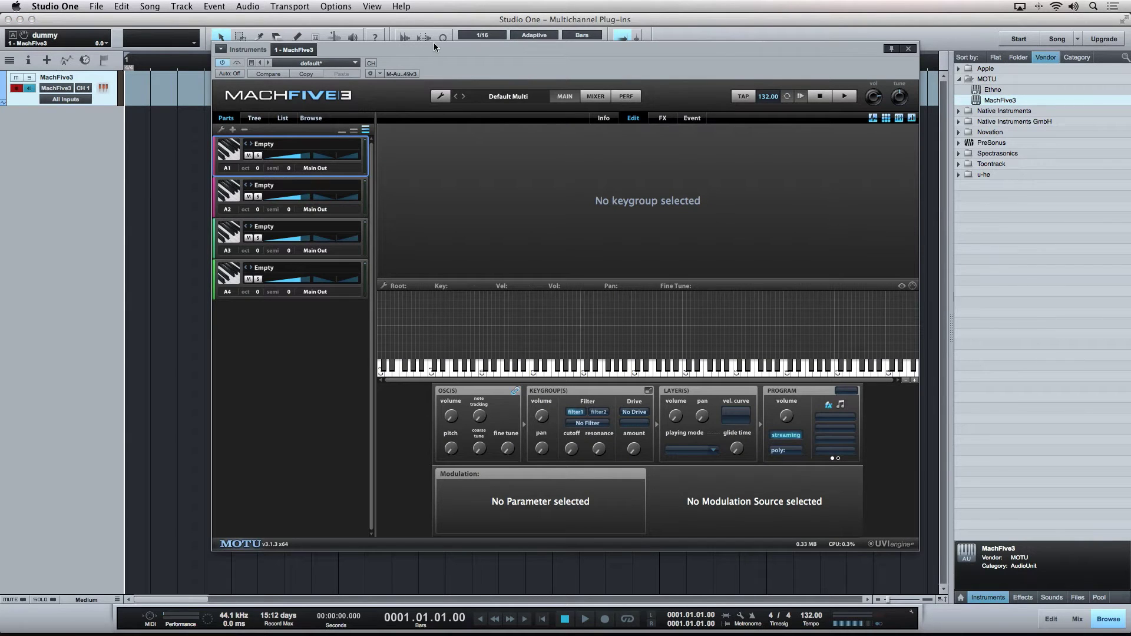
left_click_drag(434, 43, 522, 51)
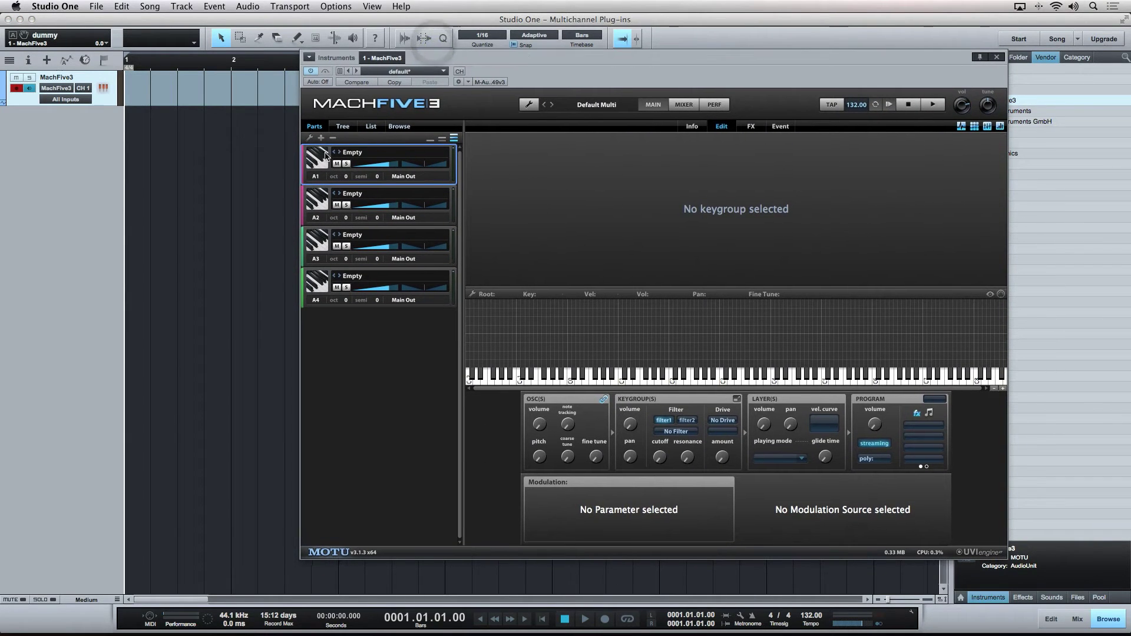
Step: Go through the MachFive3 parts and load Concert Grnd Piano into part A1 and Air Orchestra into part A2
left_click(314, 202)
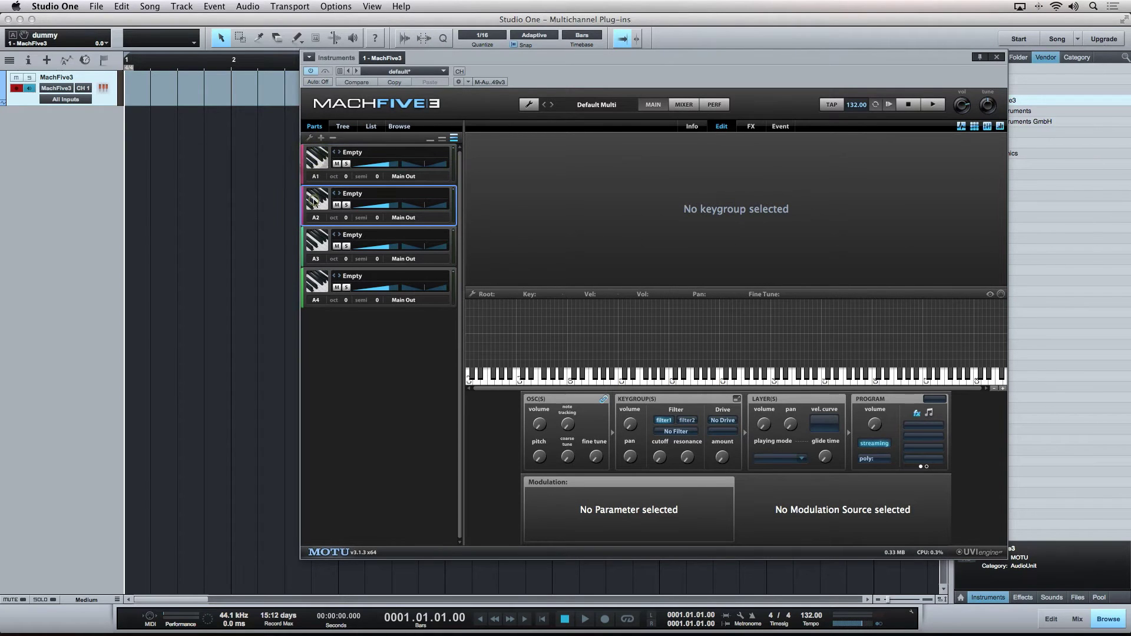
left_click(315, 240)
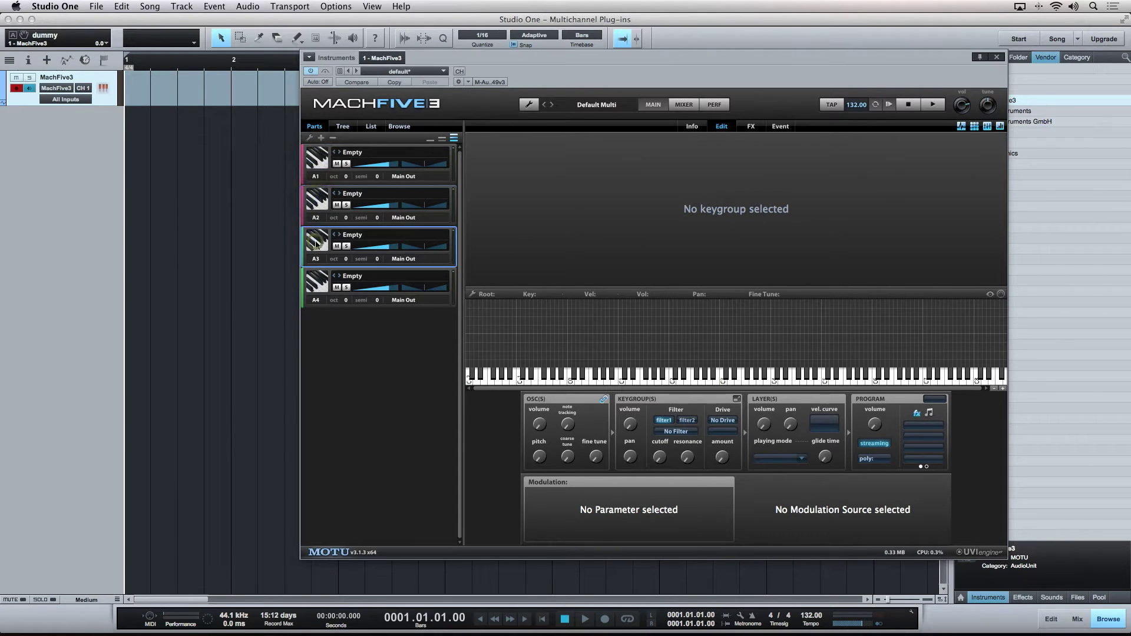
left_click(312, 281)
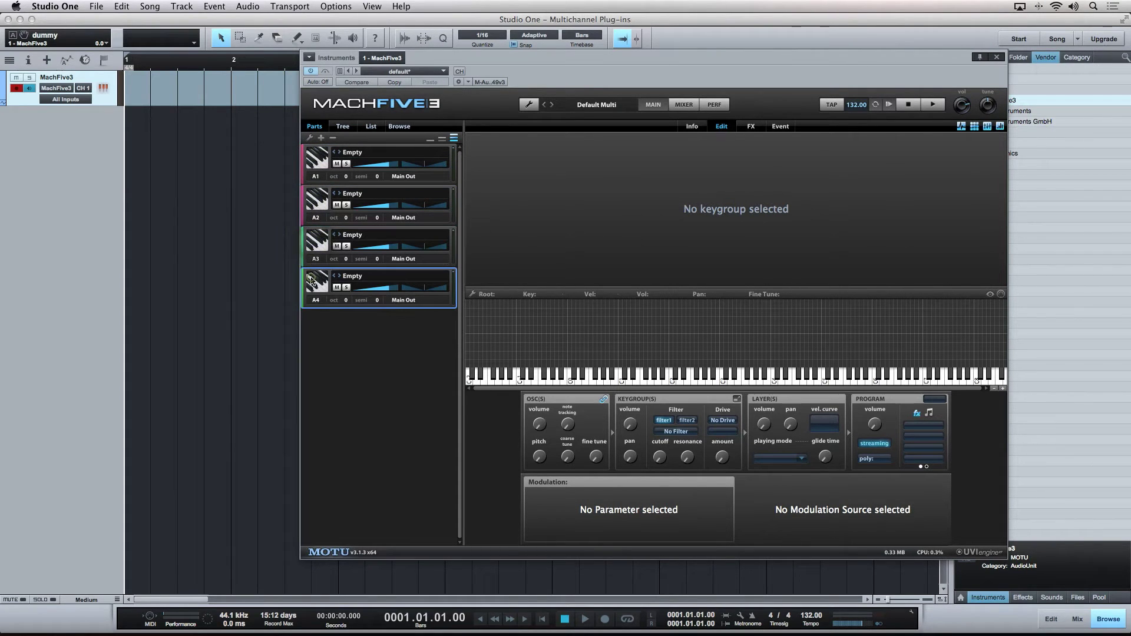
left_click(318, 157)
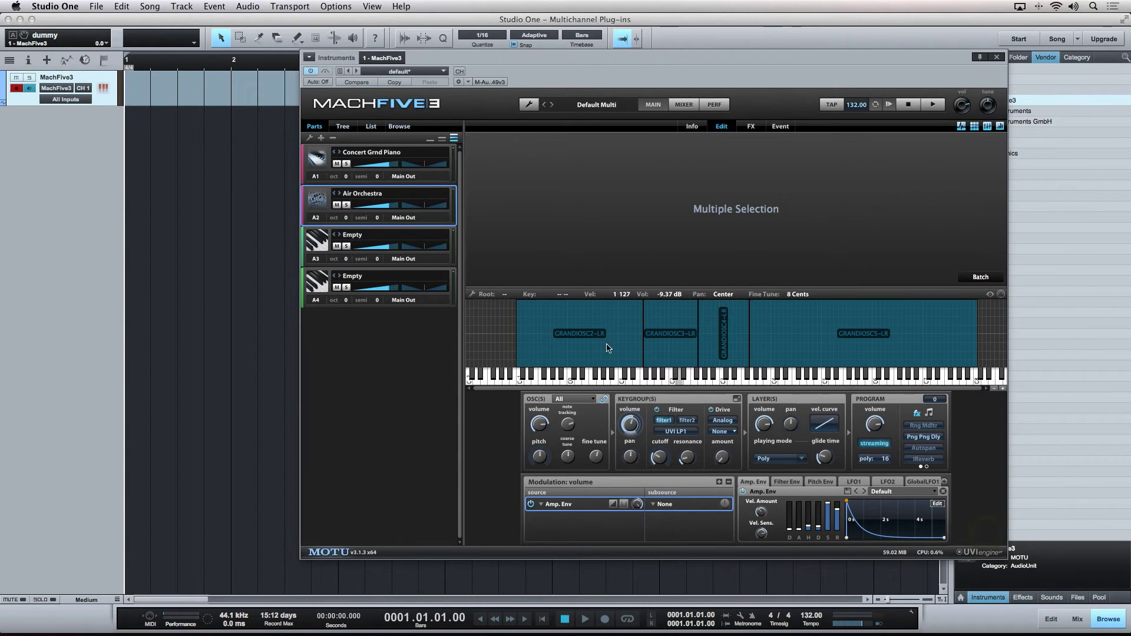
left_click(320, 156)
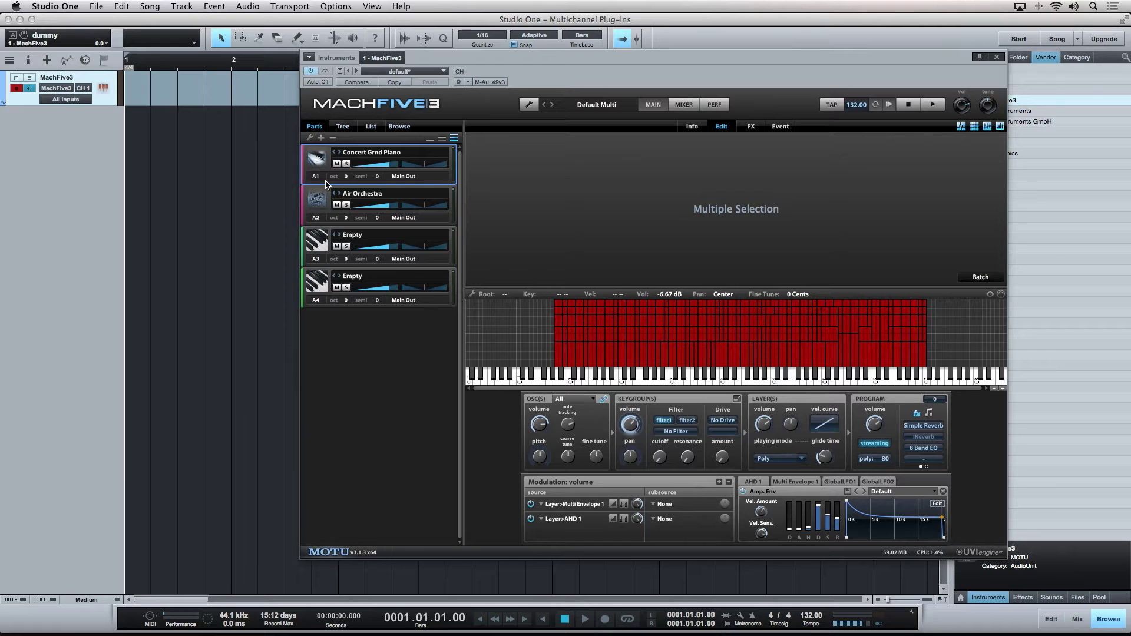
Step: Show the mixer and set the Air Orchestra part to MIDI channel 2
key("F3")
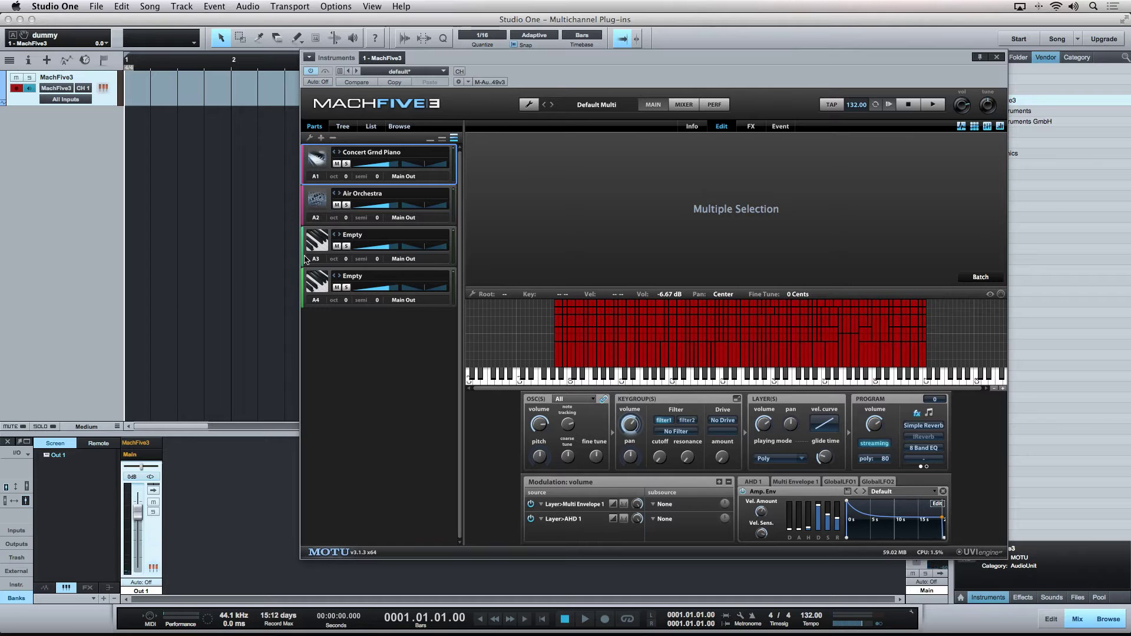
left_click(318, 202)
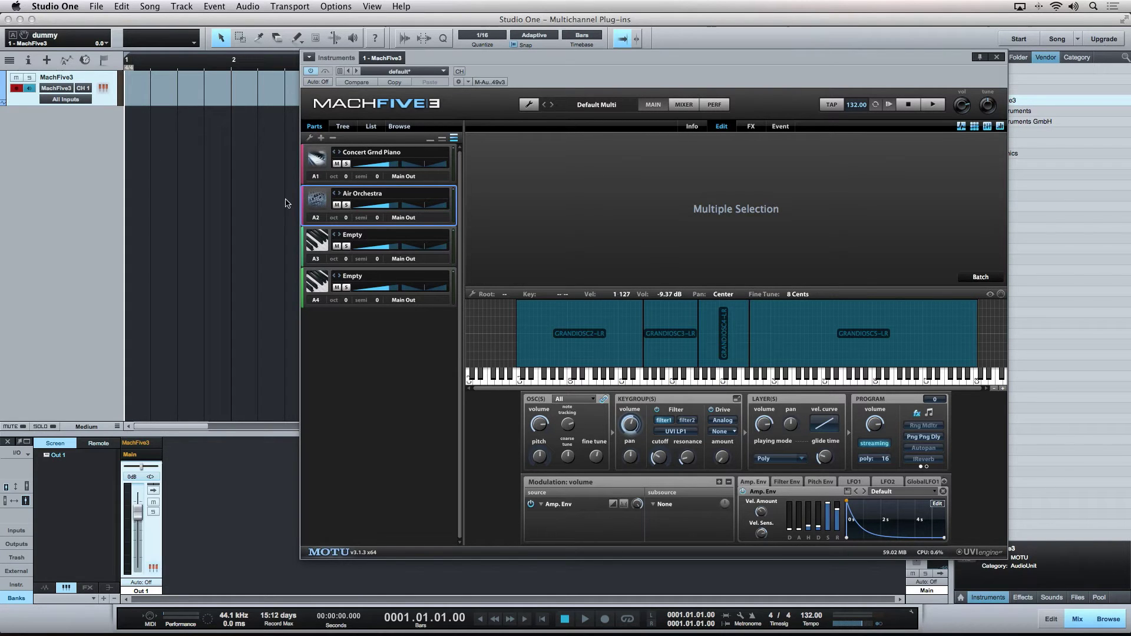
left_click(316, 219)
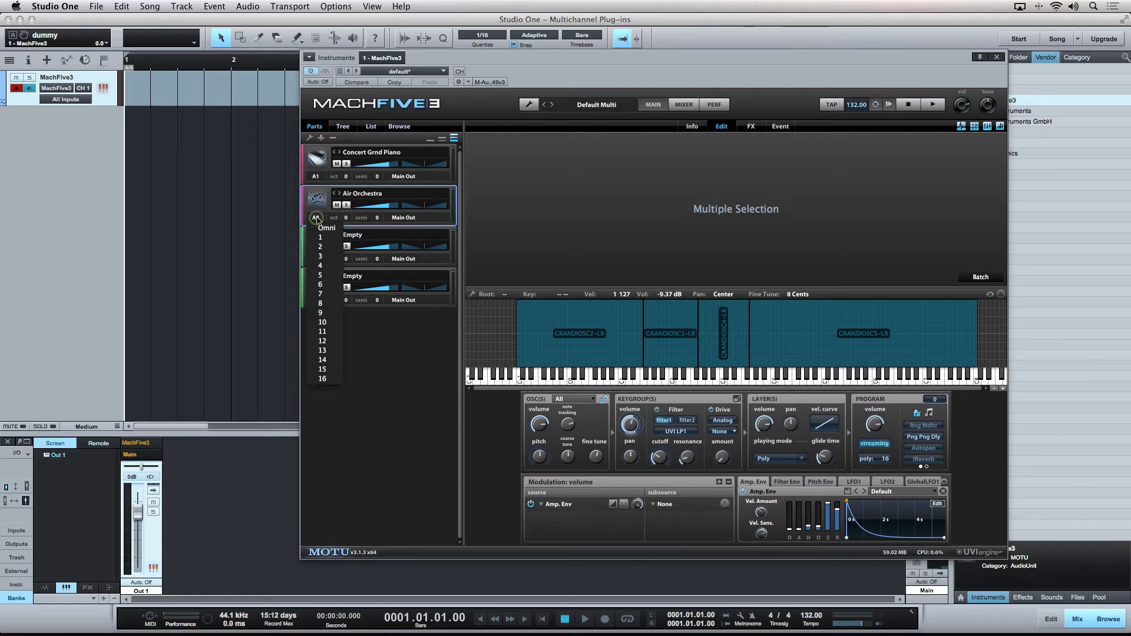
left_click(325, 246)
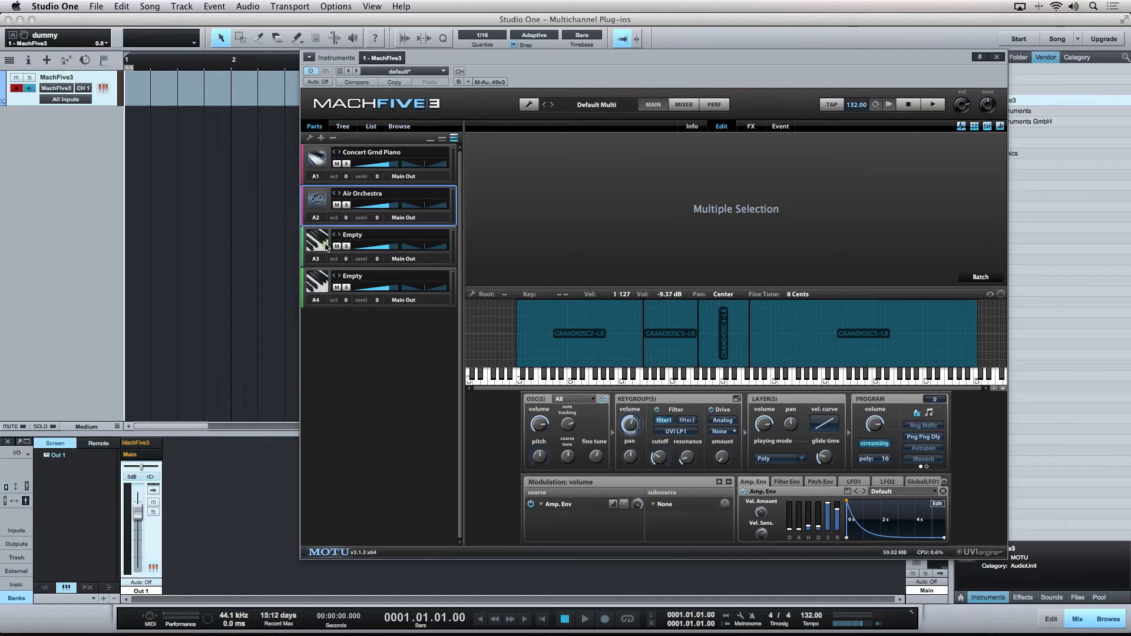
Step: Check which outputs are available to the Air Orchestra part, and close the instrument window
left_click(406, 219)
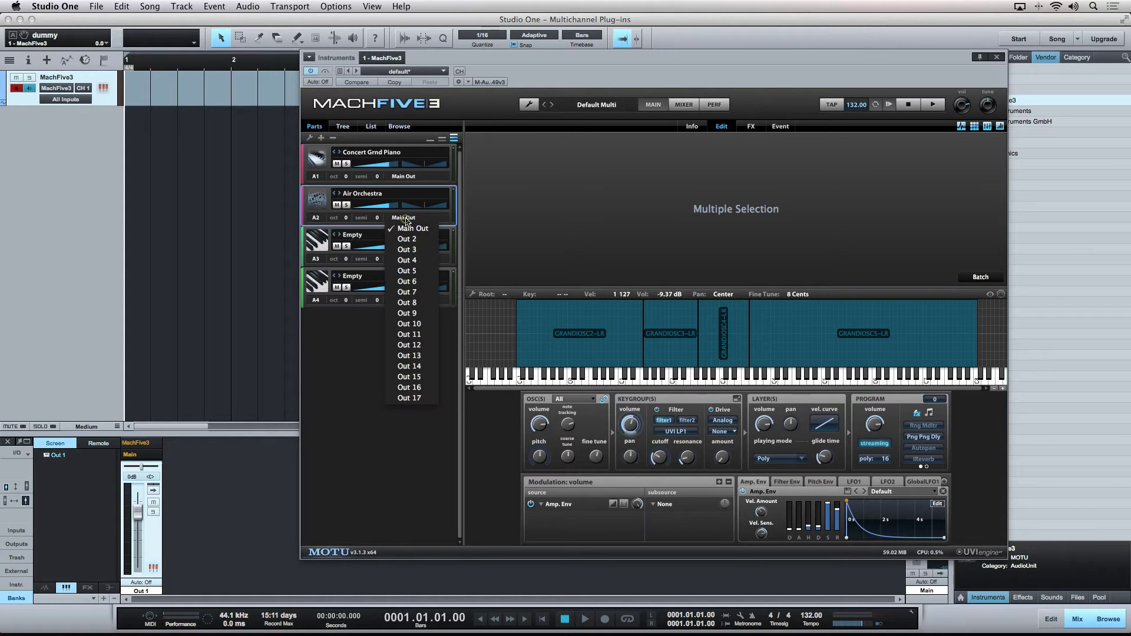
left_click(432, 219)
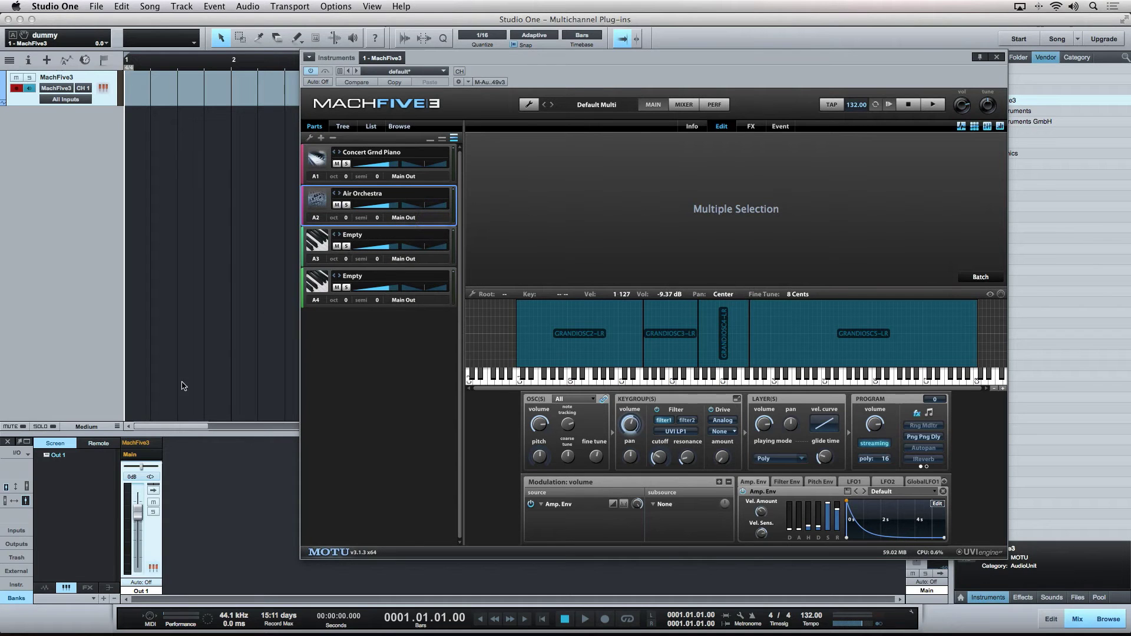
key("super+w")
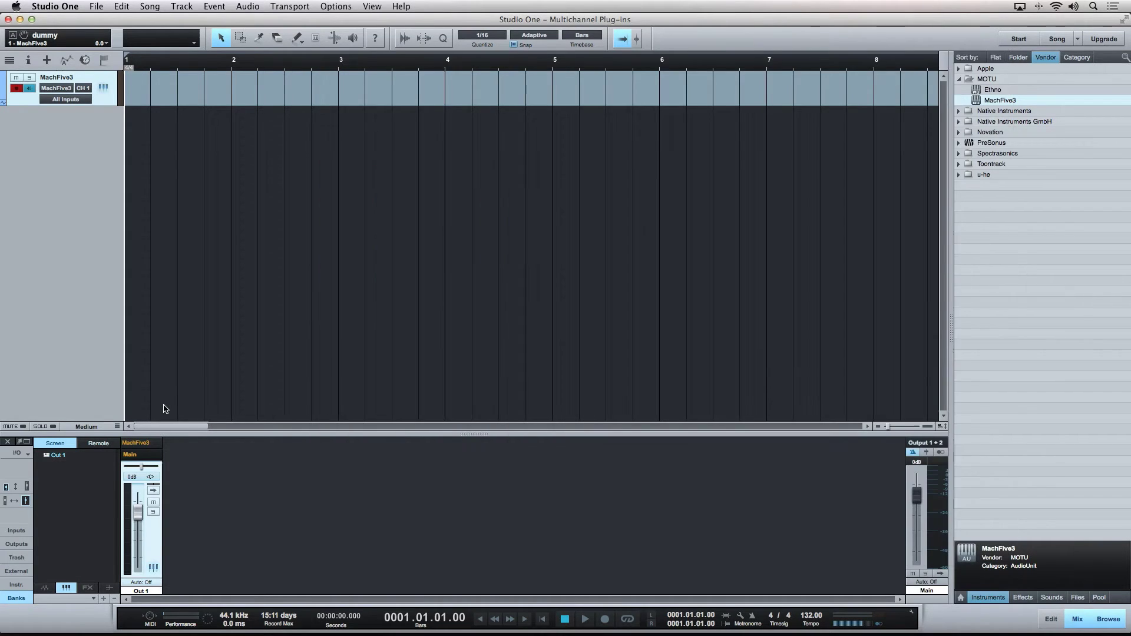
Step: Add an instrument track named "MachFive Pads Ch 2" that outputs to channel CH 2 of the existing MachFive3 instrument
key("t")
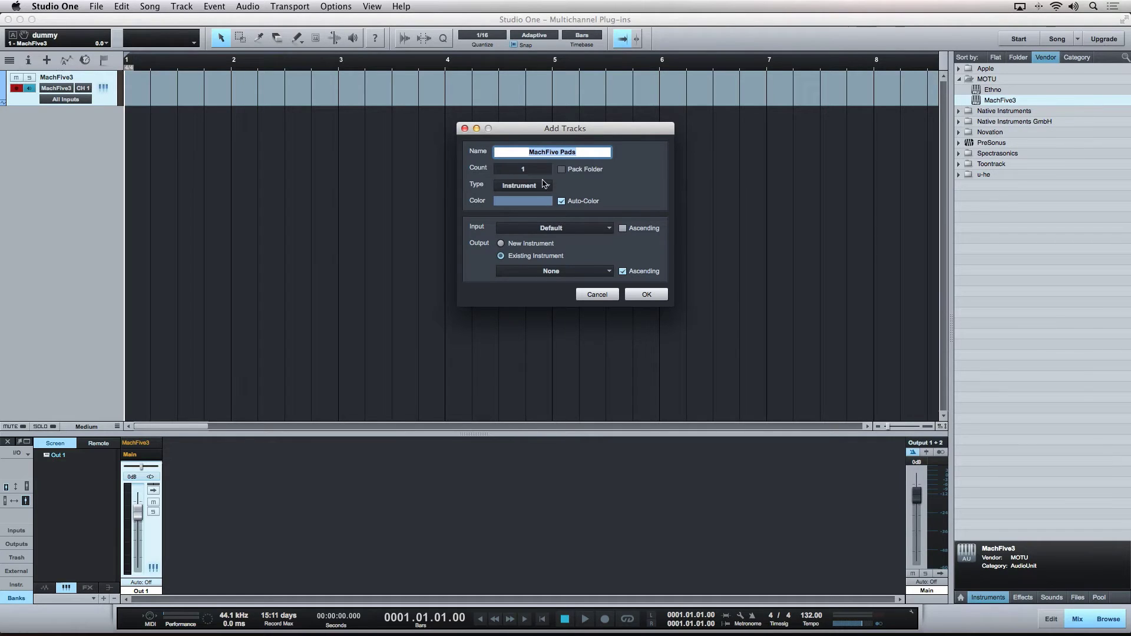
left_click(588, 153)
type("Ch 2")
left_click(523, 261)
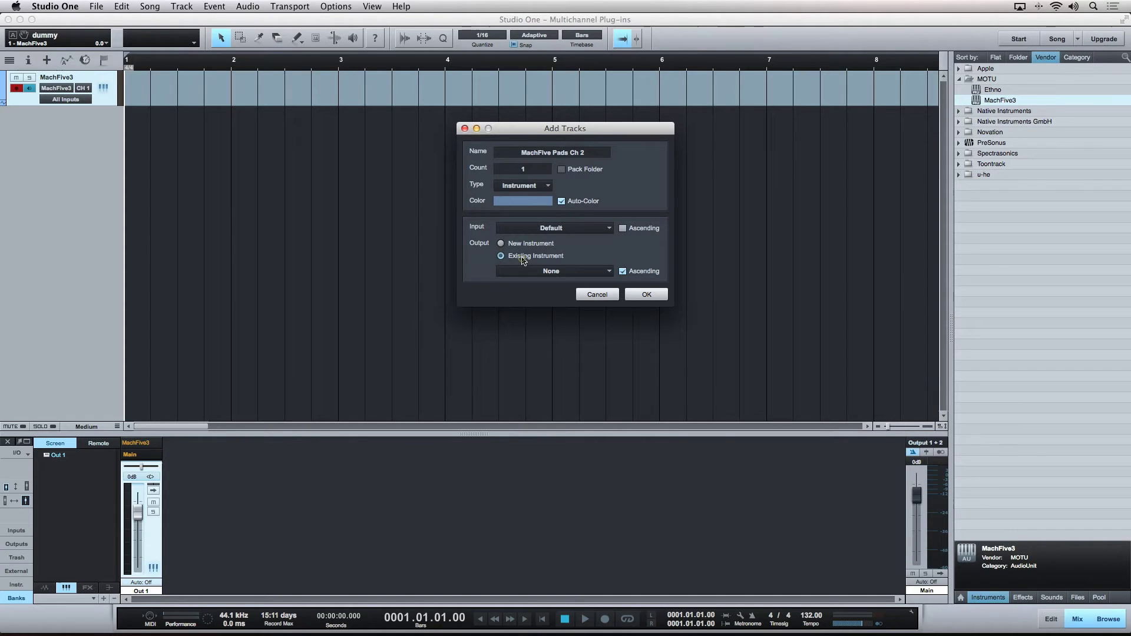
left_click(561, 273)
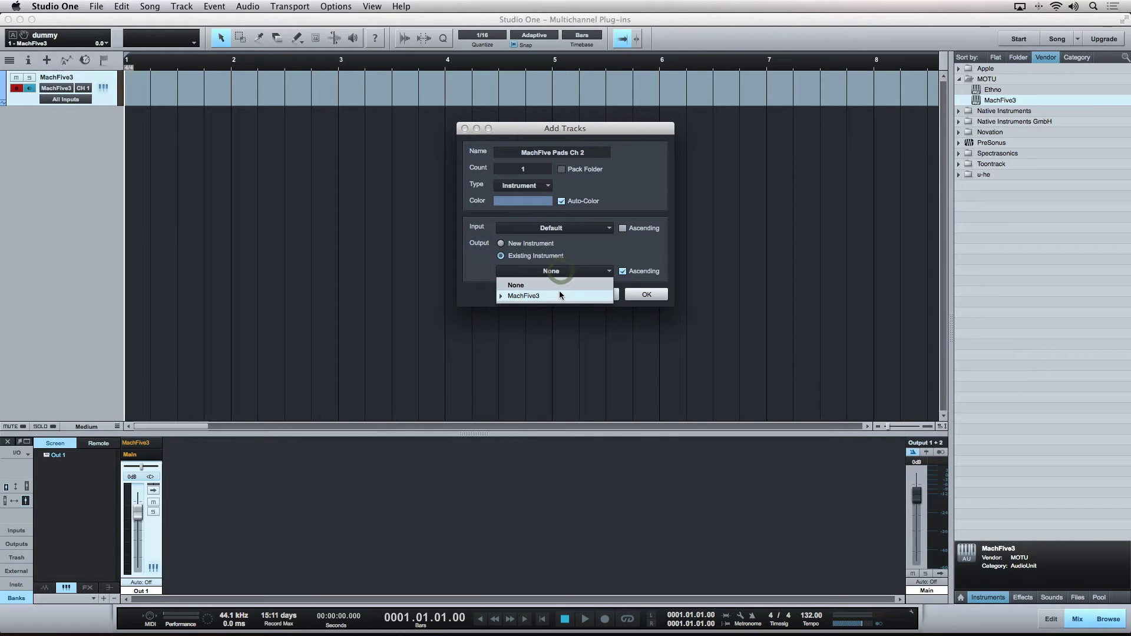
mouse_move(560, 292)
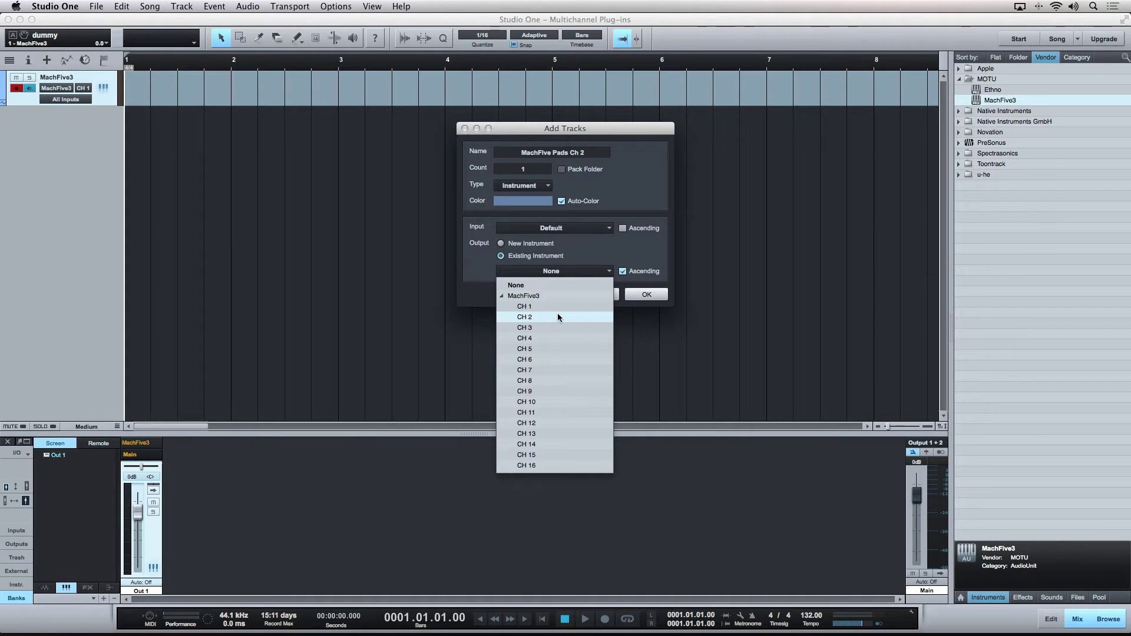
left_click(558, 316)
left_click(648, 294)
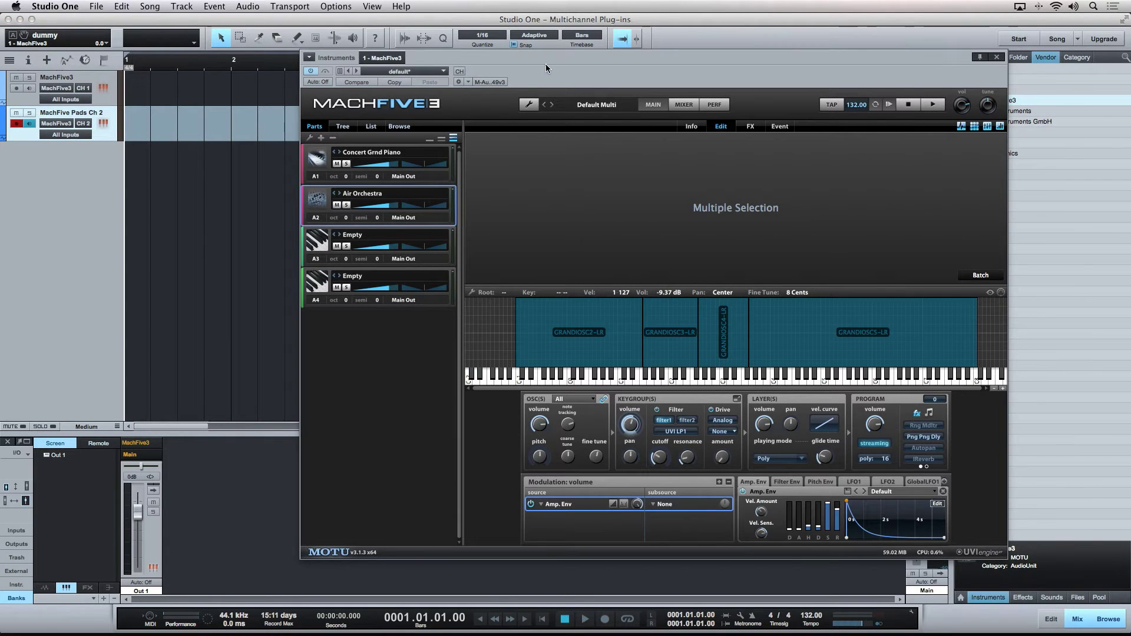
Step: Move the MachFive3 window further from the tracks and switch between the two instrument tracks to compare their sounds
left_click_drag(546, 67, 575, 67)
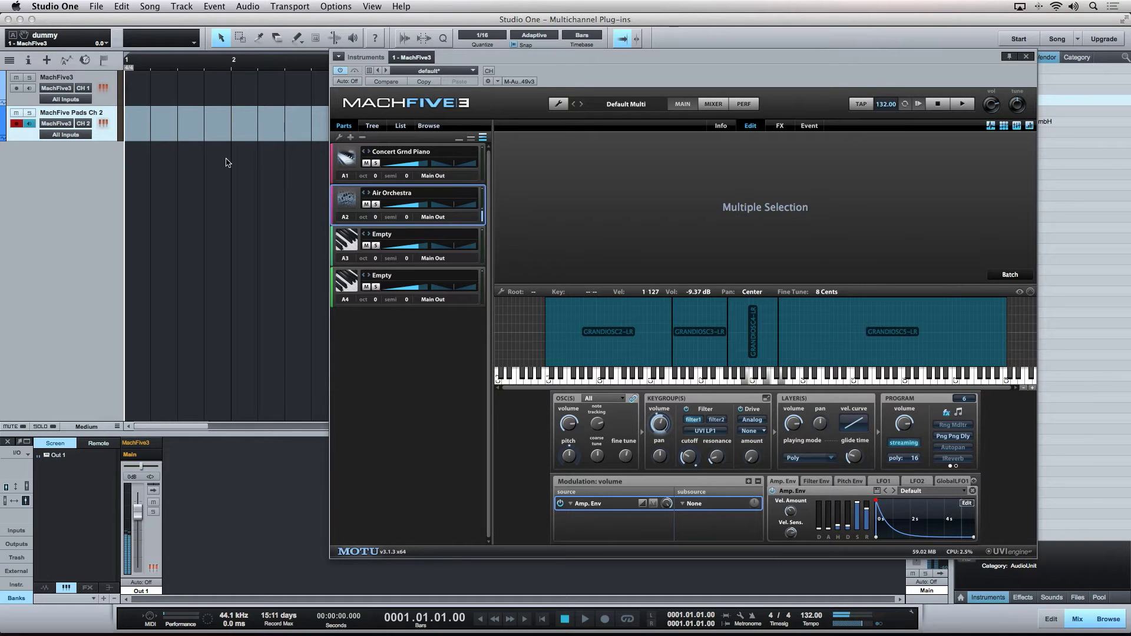
left_click(24, 96)
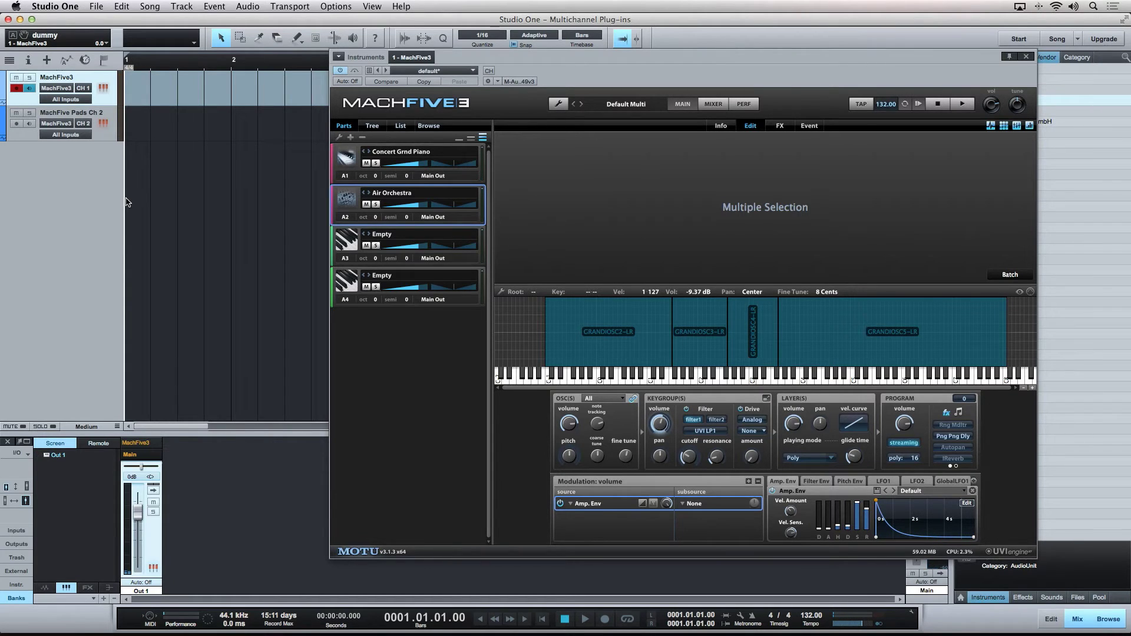
left_click(20, 136)
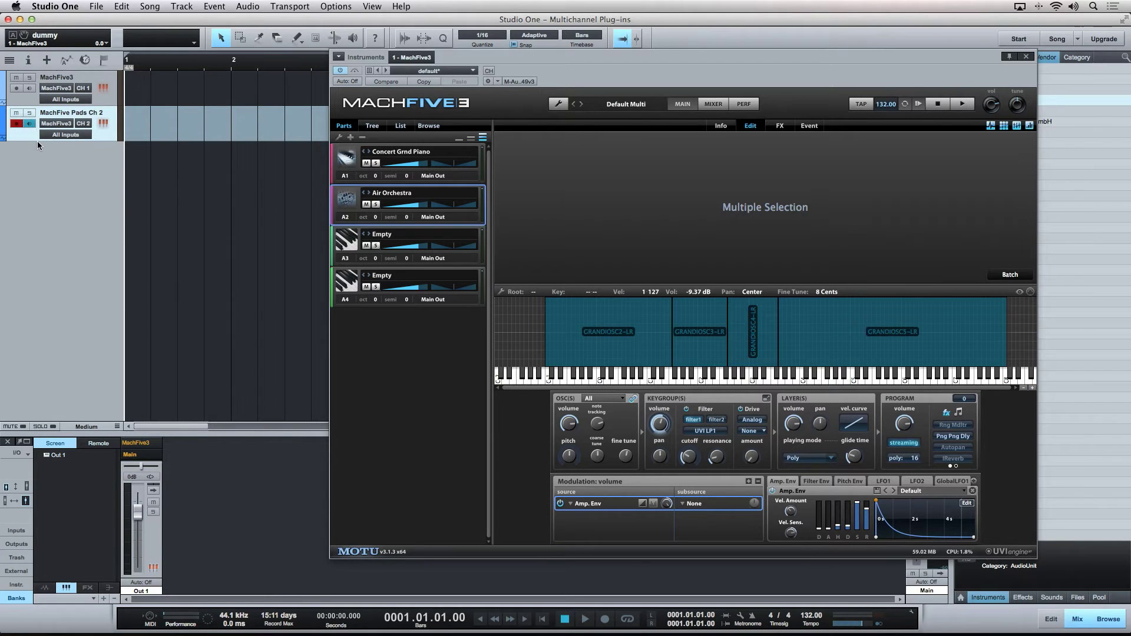
Step: Show the track inspector and check that the pads track's output and the Air Orchestra part both use channel 2
key("F4")
left_click(86, 201)
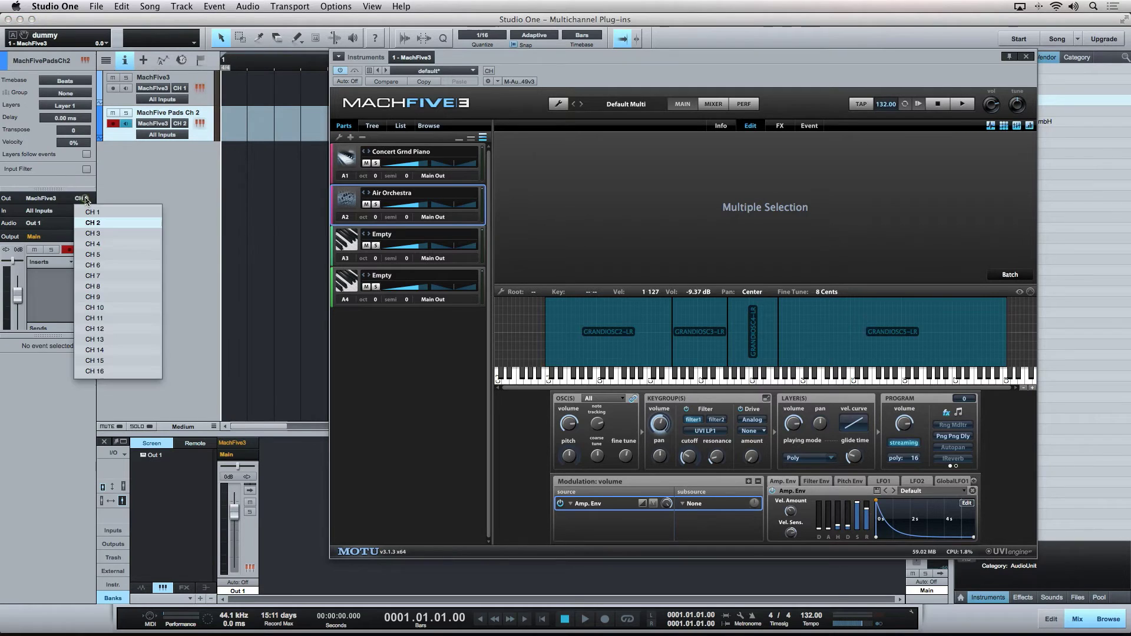
left_click(160, 193)
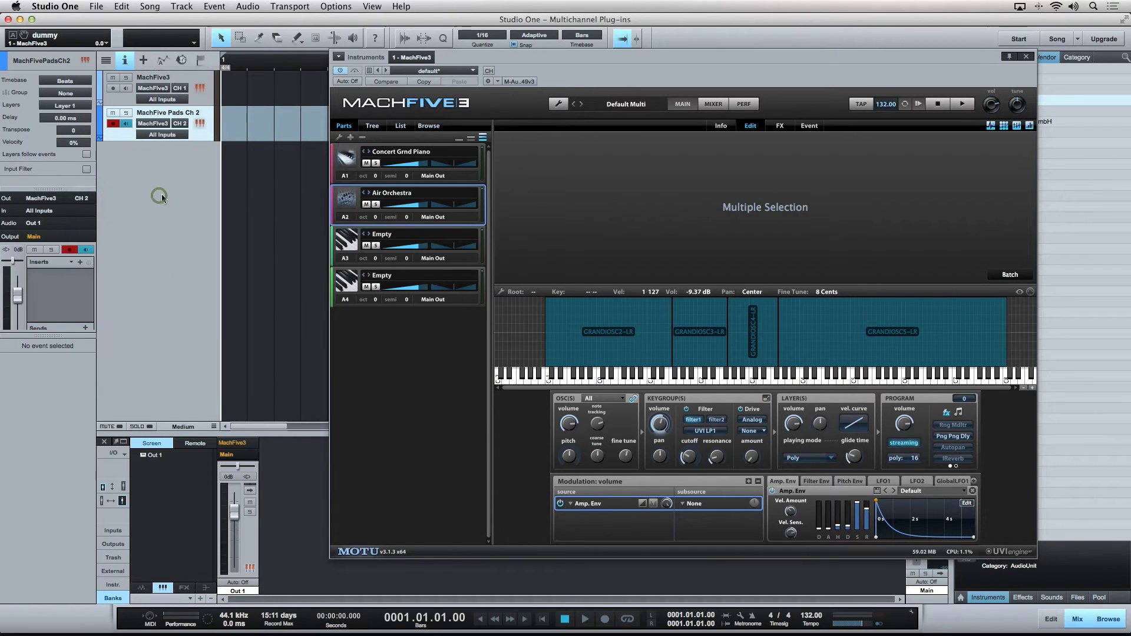
left_click(346, 218)
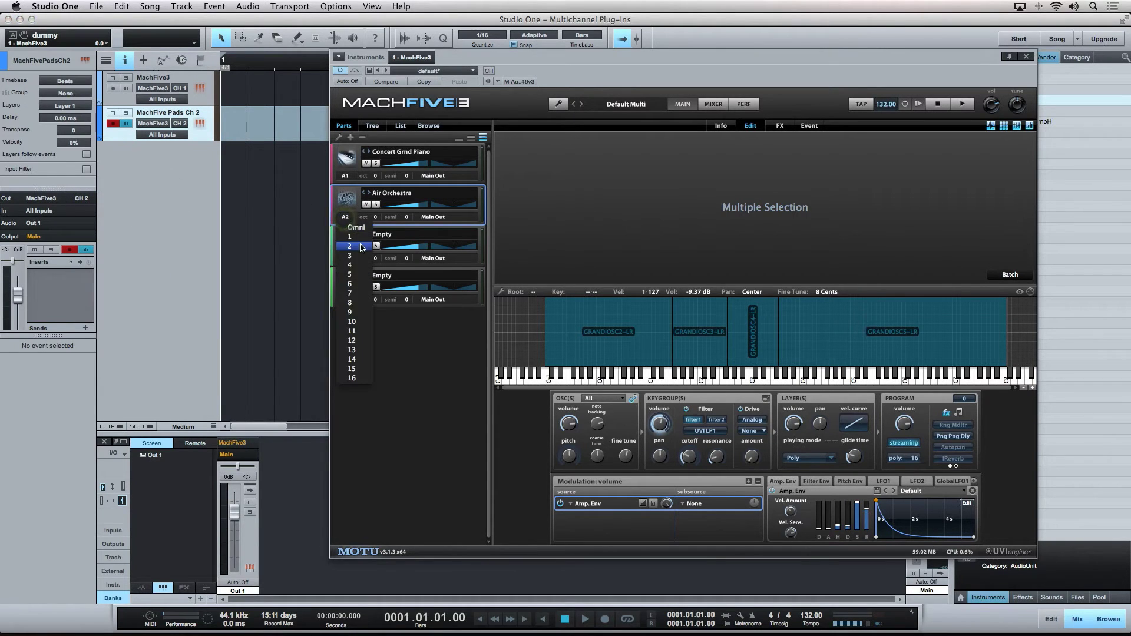
left_click(351, 247)
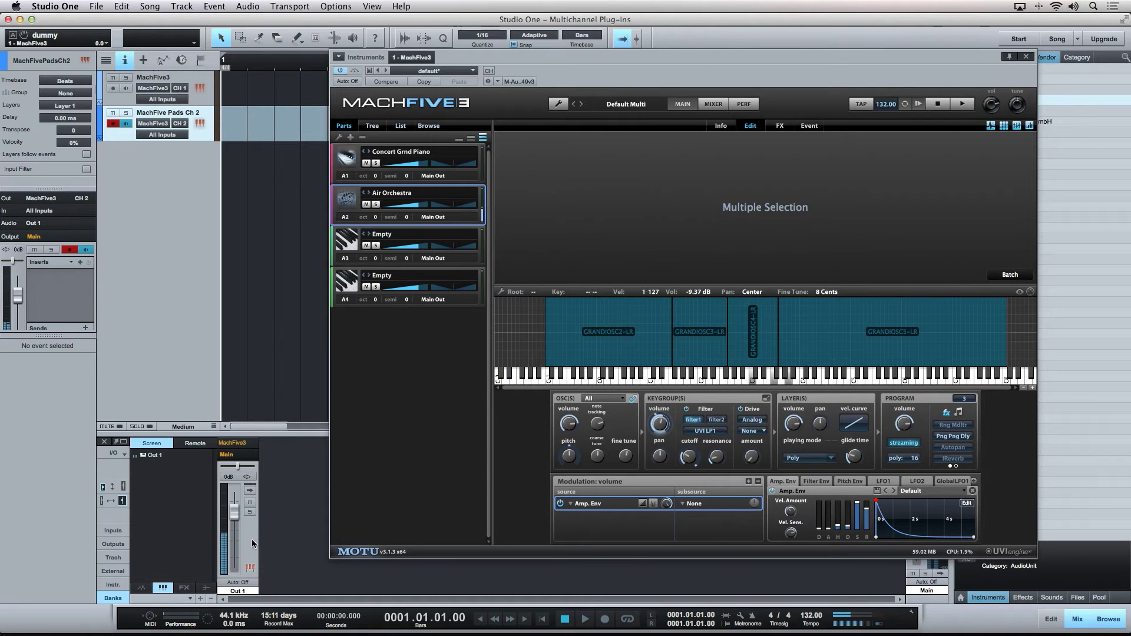
Step: Select the MachFive3 track with the inspector hidden, and route the Air Orchestra part to Out 2
left_click(126, 100)
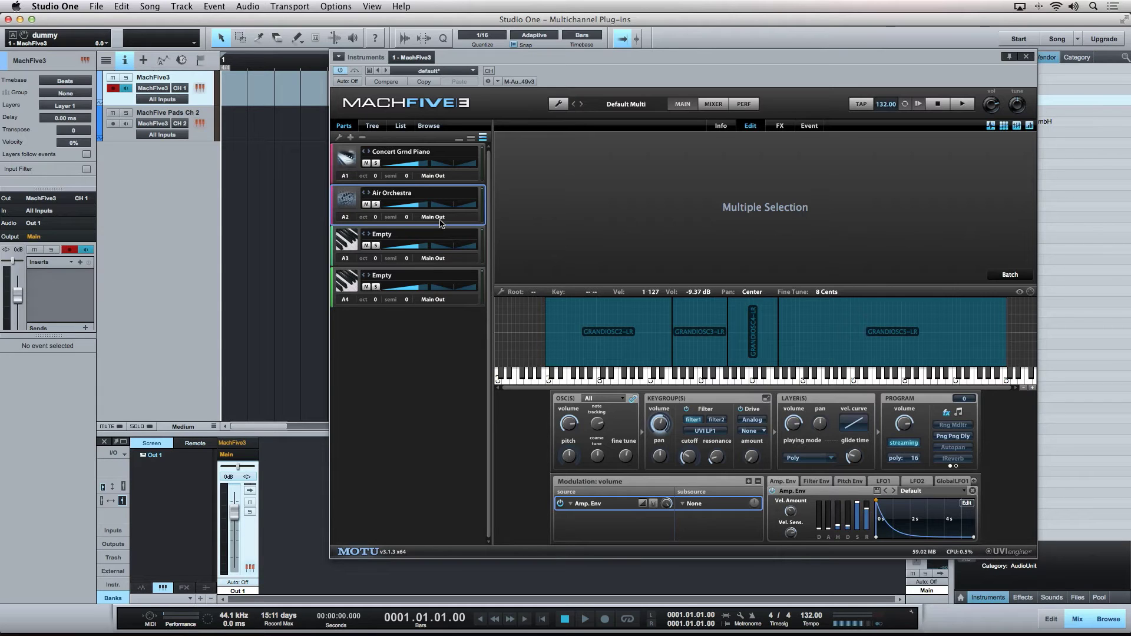
key("F4")
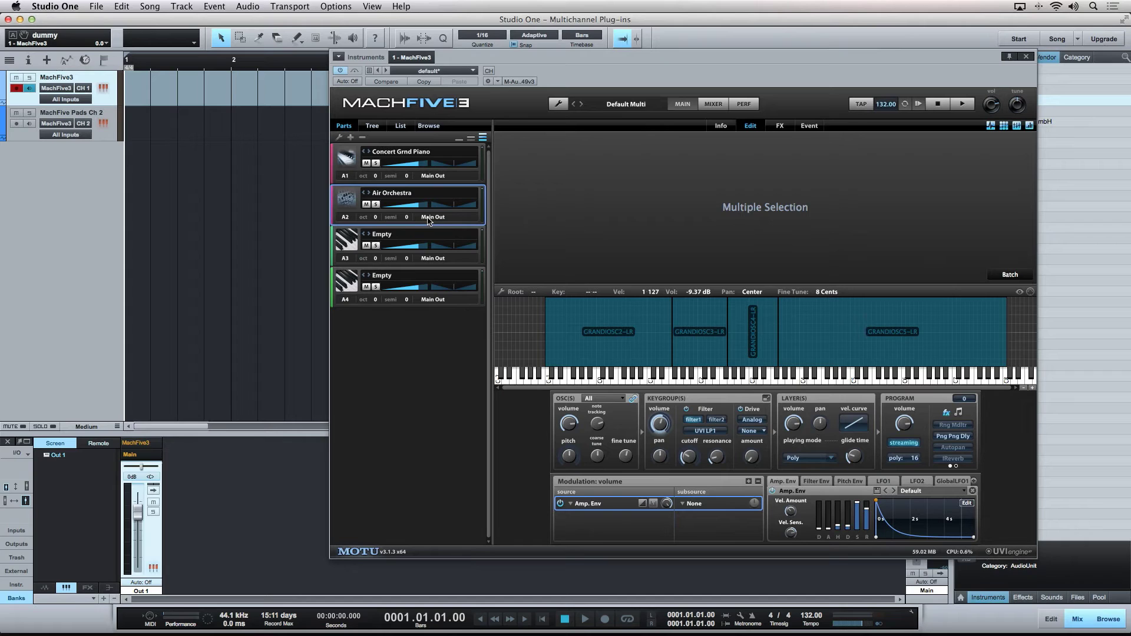
left_click(448, 219)
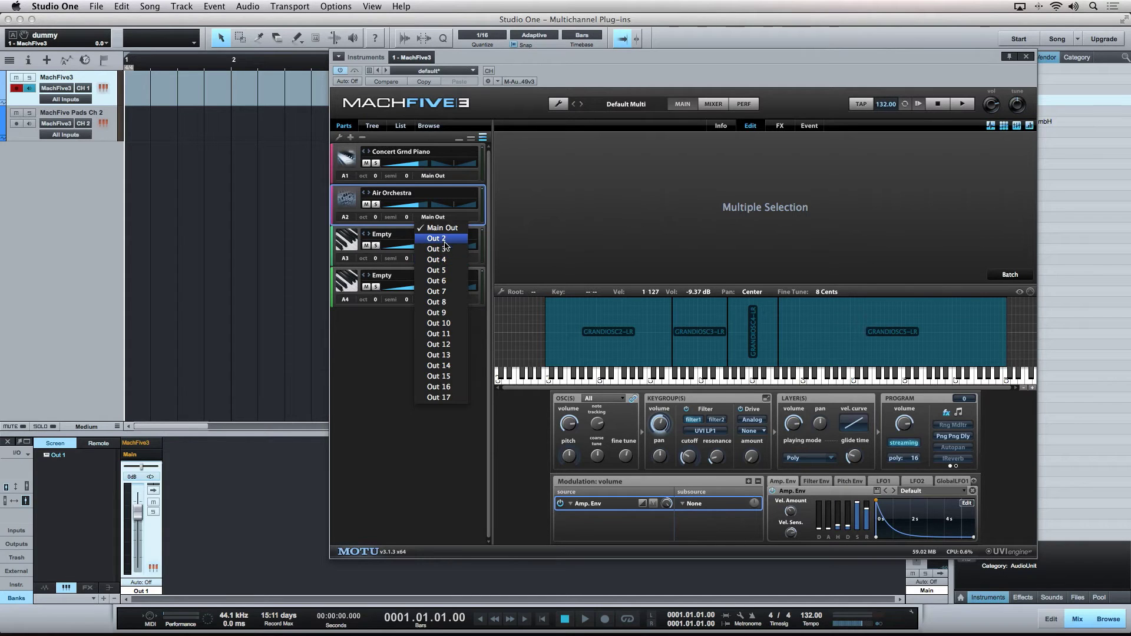
left_click(445, 239)
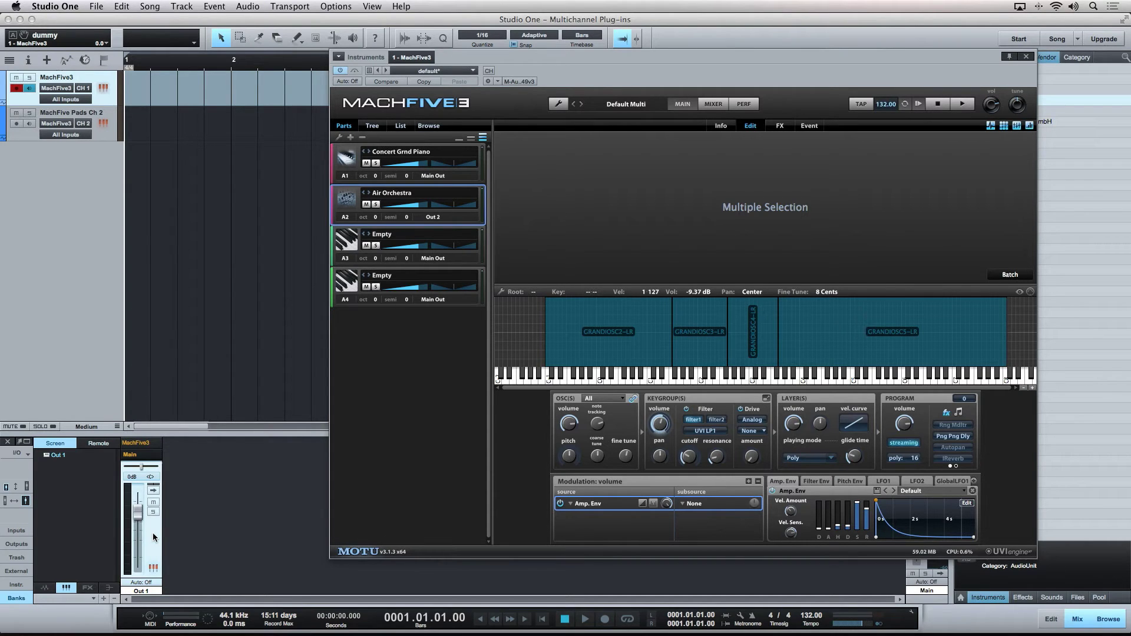
Step: Show the mixer's instrument list and enable the Out 2 channel for MachFive3
left_click(16, 585)
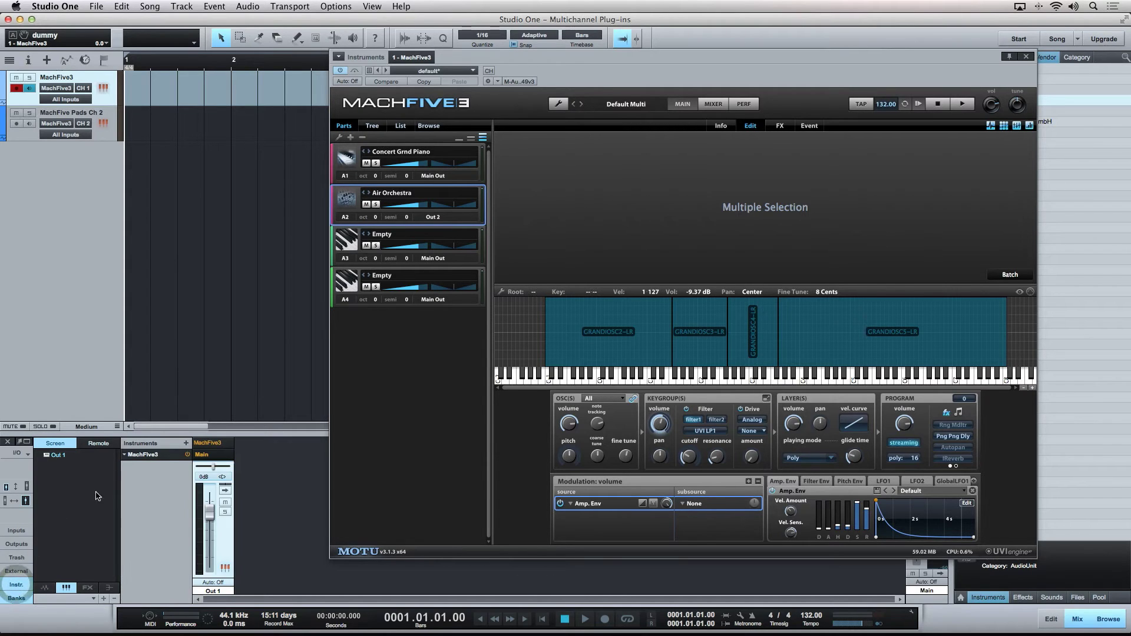
left_click(155, 455)
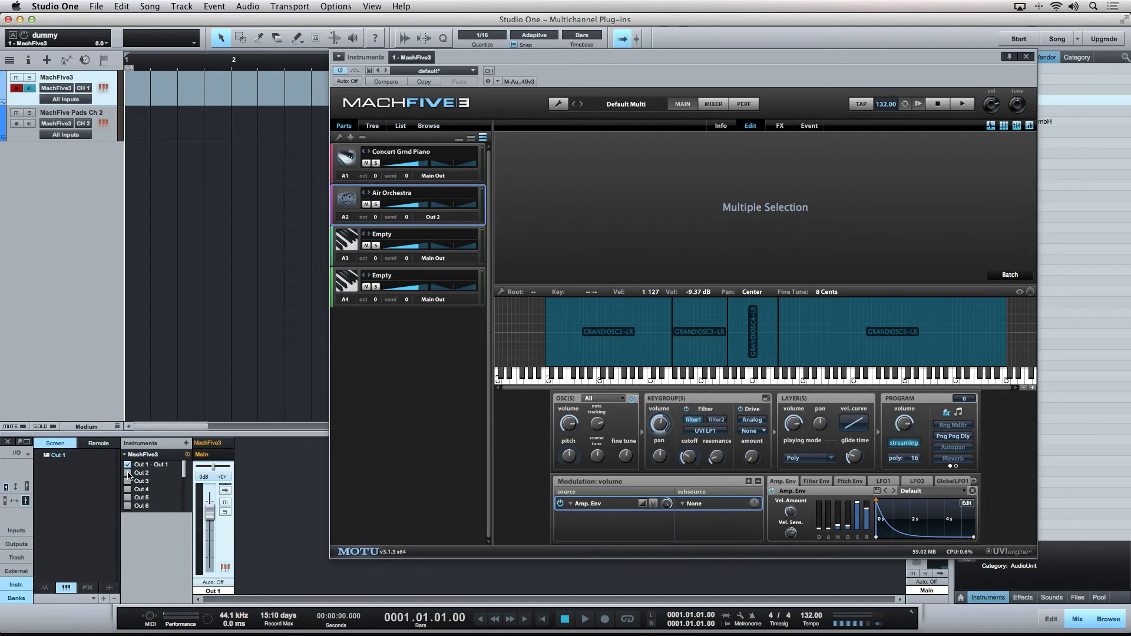
left_click(127, 473)
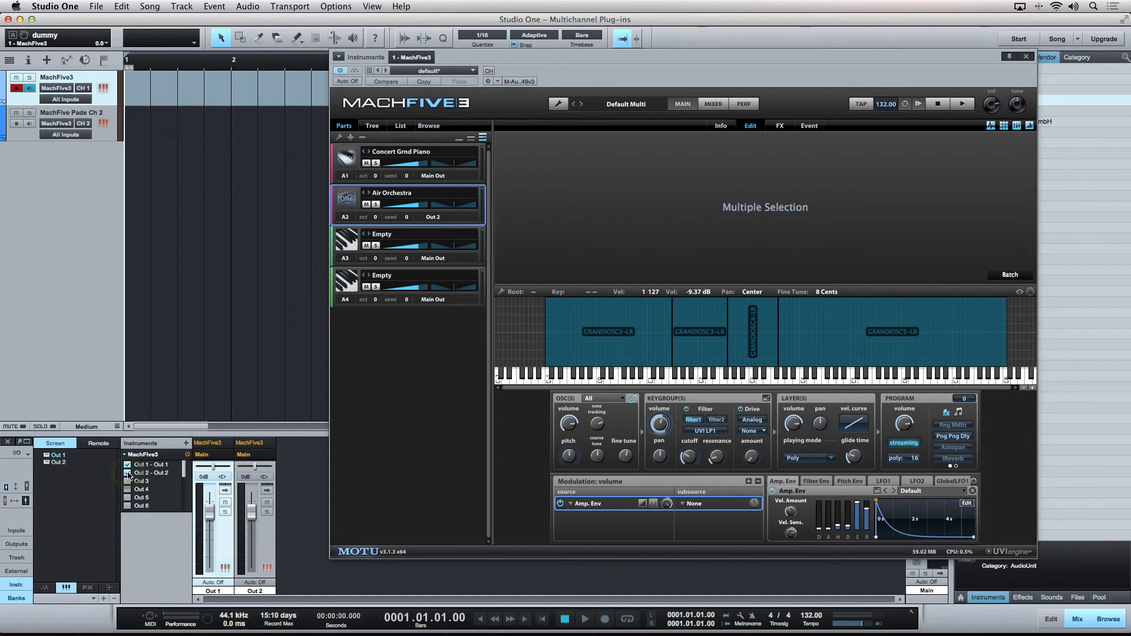
Step: Switch between the pads track and the MachFive3 track to compare their mixer channels, and lower Out 1's volume to -14.1 dB
left_click(20, 136)
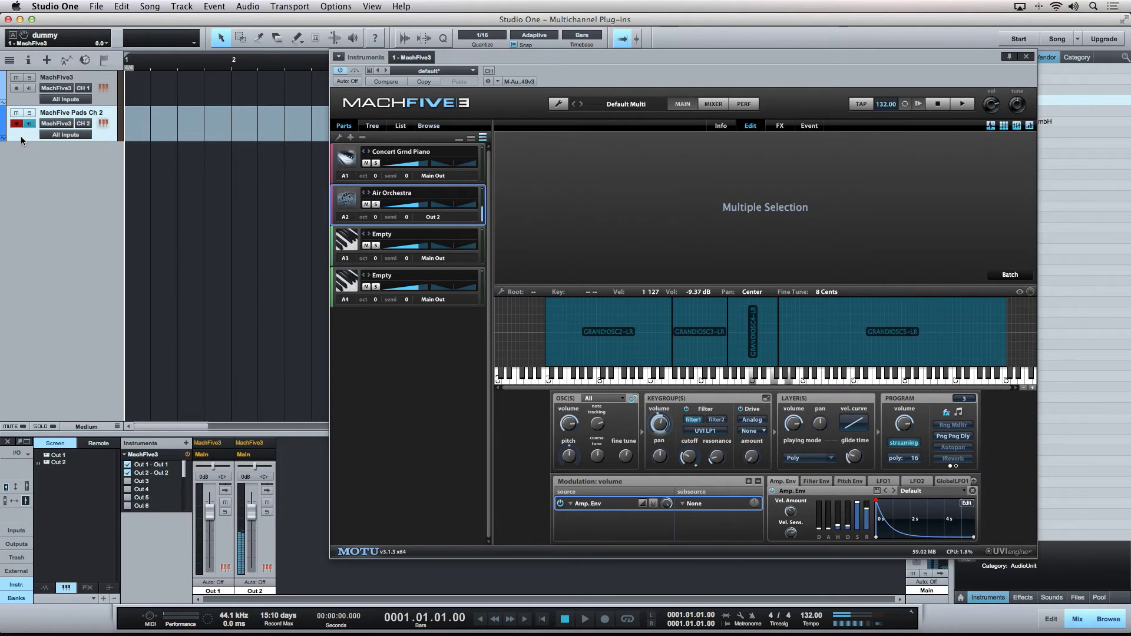
left_click(27, 94)
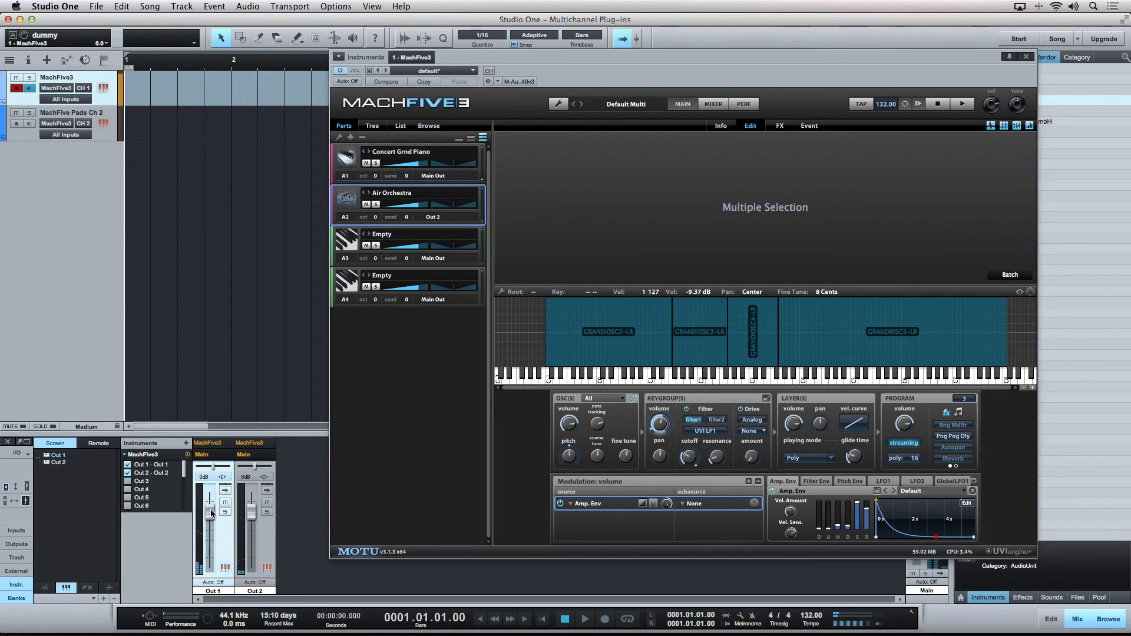
left_click_drag(211, 512, 210, 533)
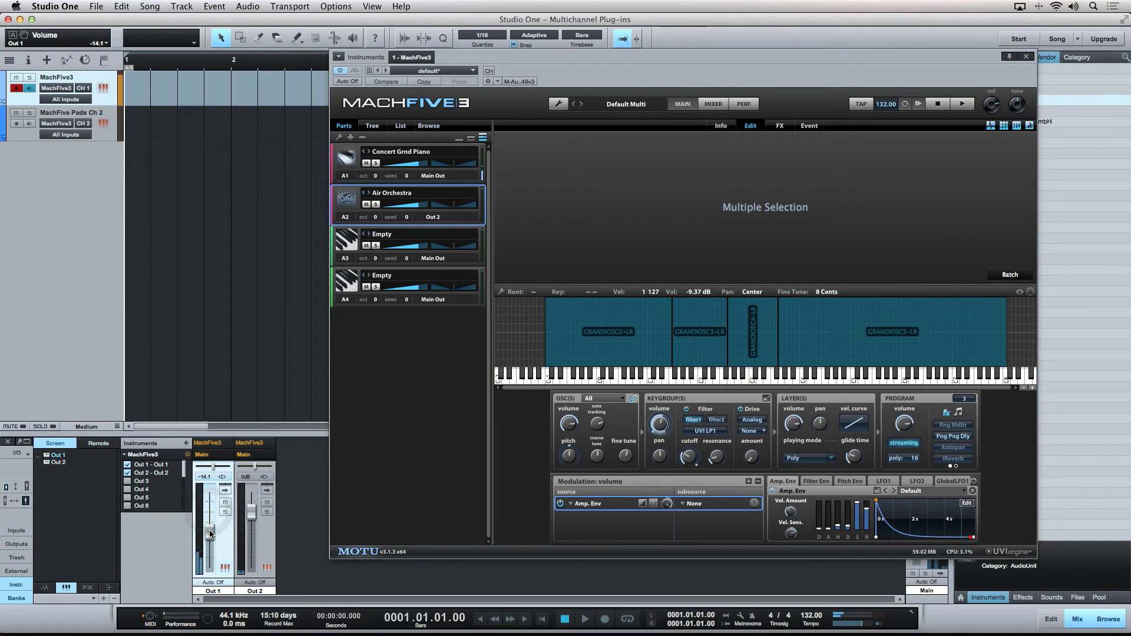
Step: Select the pads track, pan Out 2 fully right and back to L9, and raise Out 1's volume to +0.8 dB
left_click(25, 132)
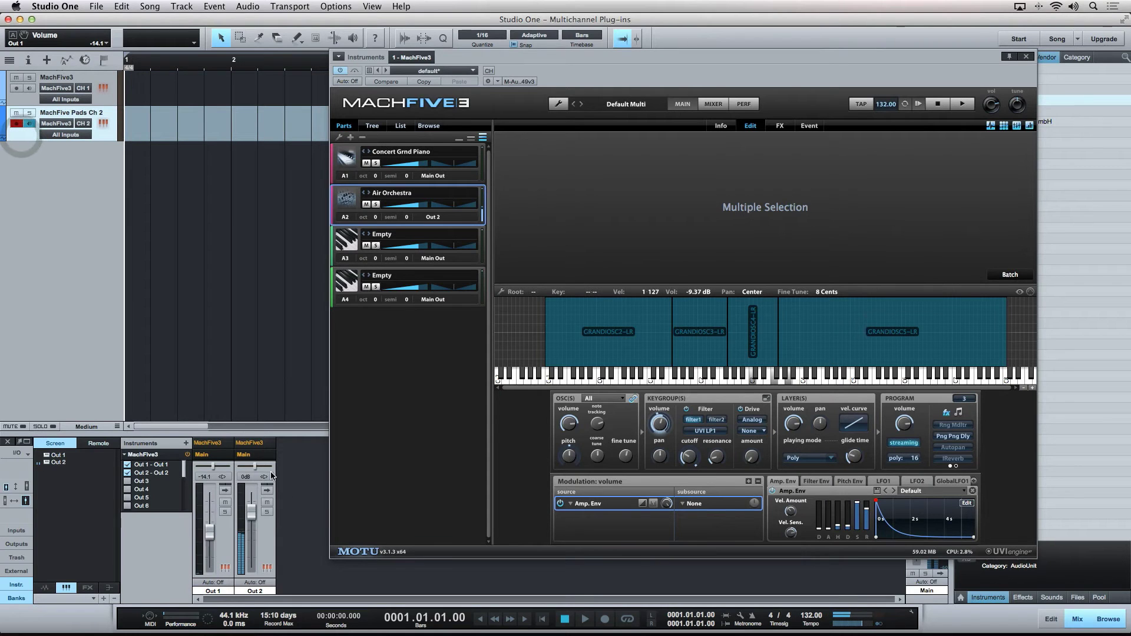
left_click_drag(253, 466, 274, 470)
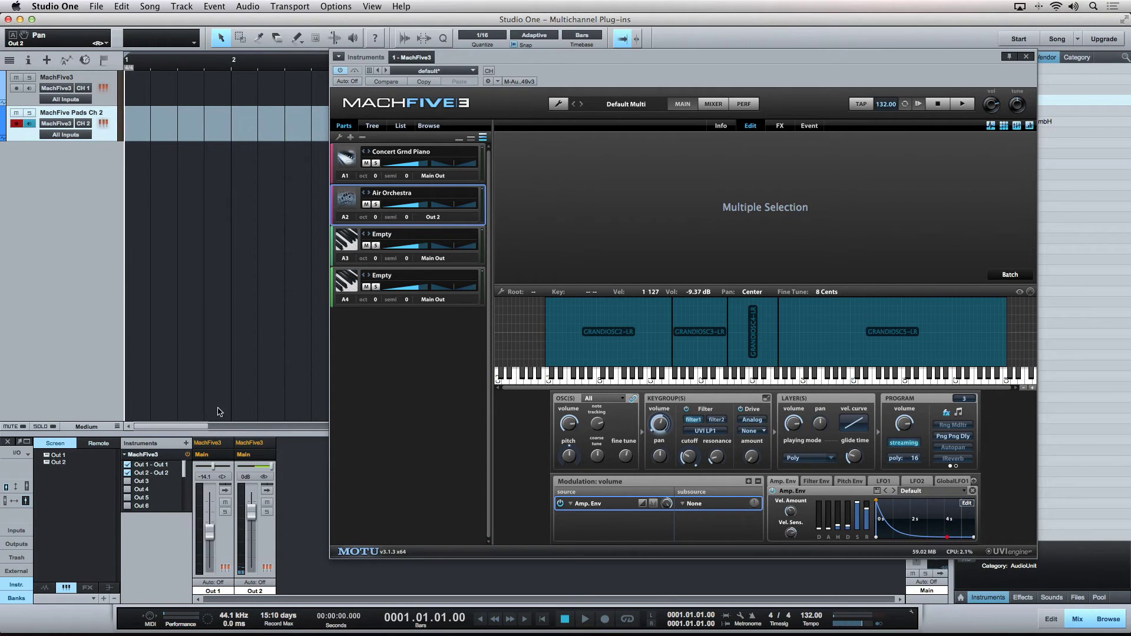
left_click_drag(271, 466, 210, 516)
Step: Uncover the browser, show its desktop files and close the MachFive3 window
left_click_drag(866, 53, 677, 59)
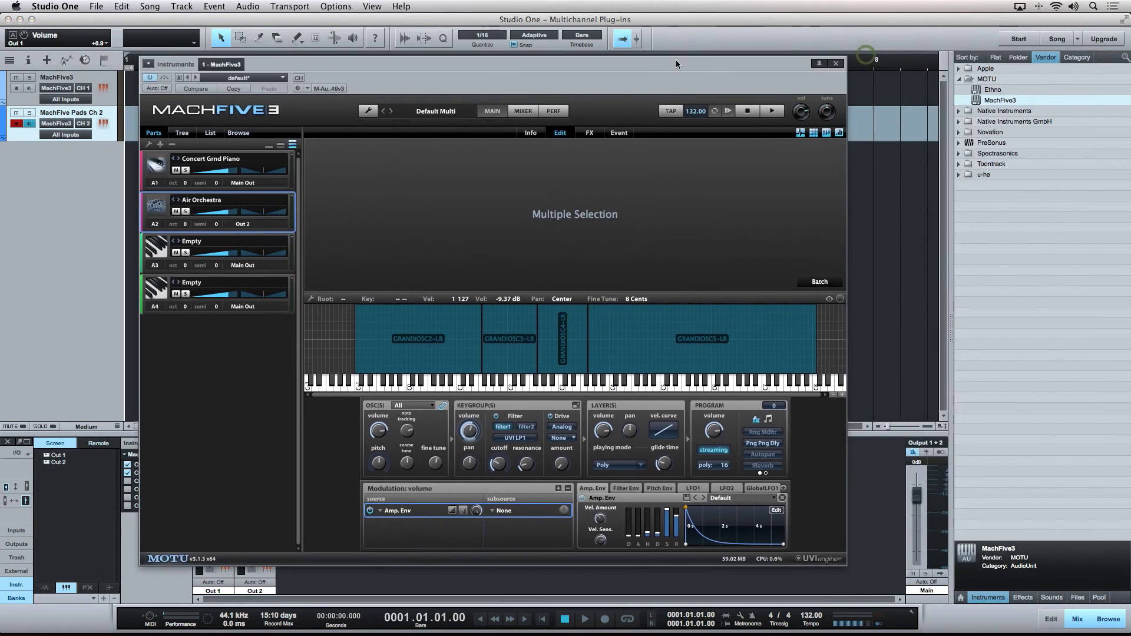
left_click(1078, 598)
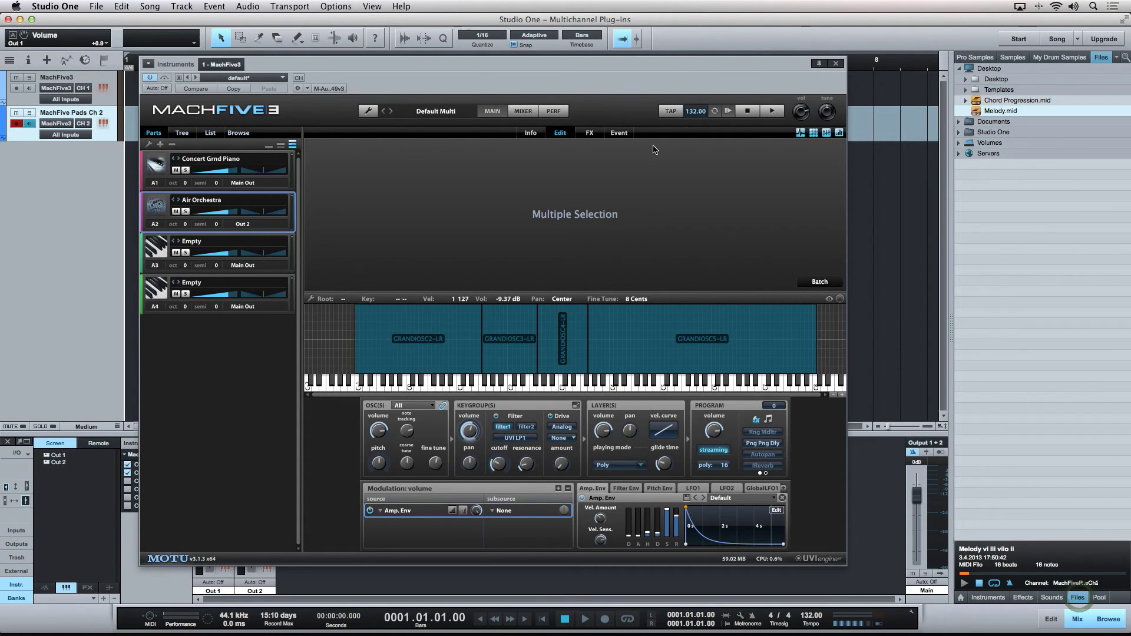
key("super+w")
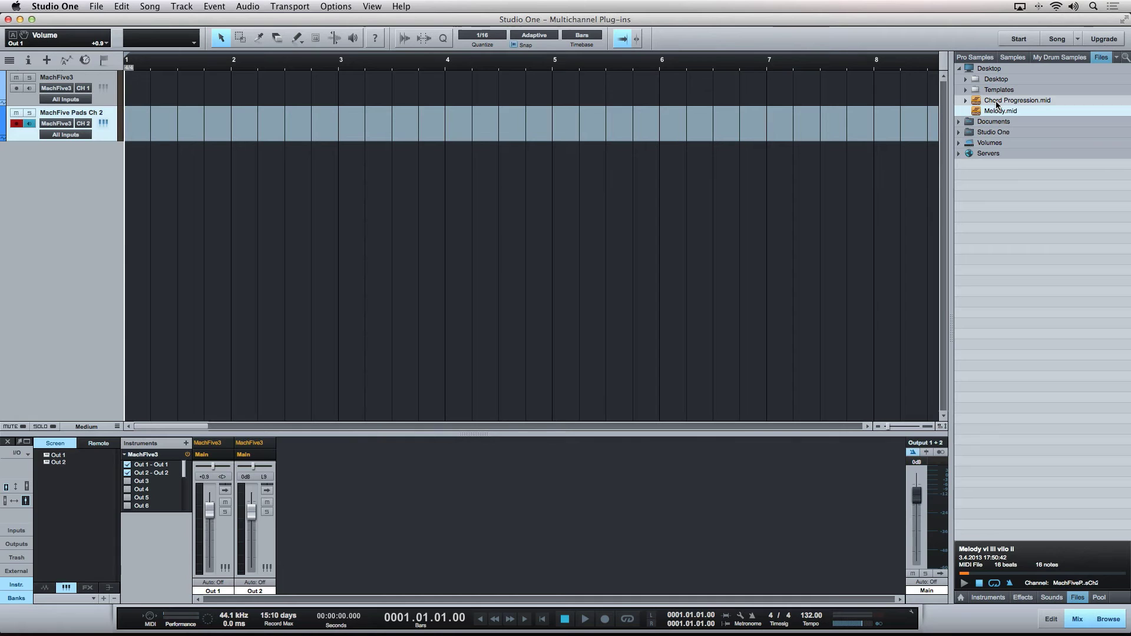
Step: Place Chord Progression.mid on the pads track and Melody.mid on the MachFive3 track from bar 1, trimming the melody to end at bar 5
left_click_drag(992, 100, 125, 122)
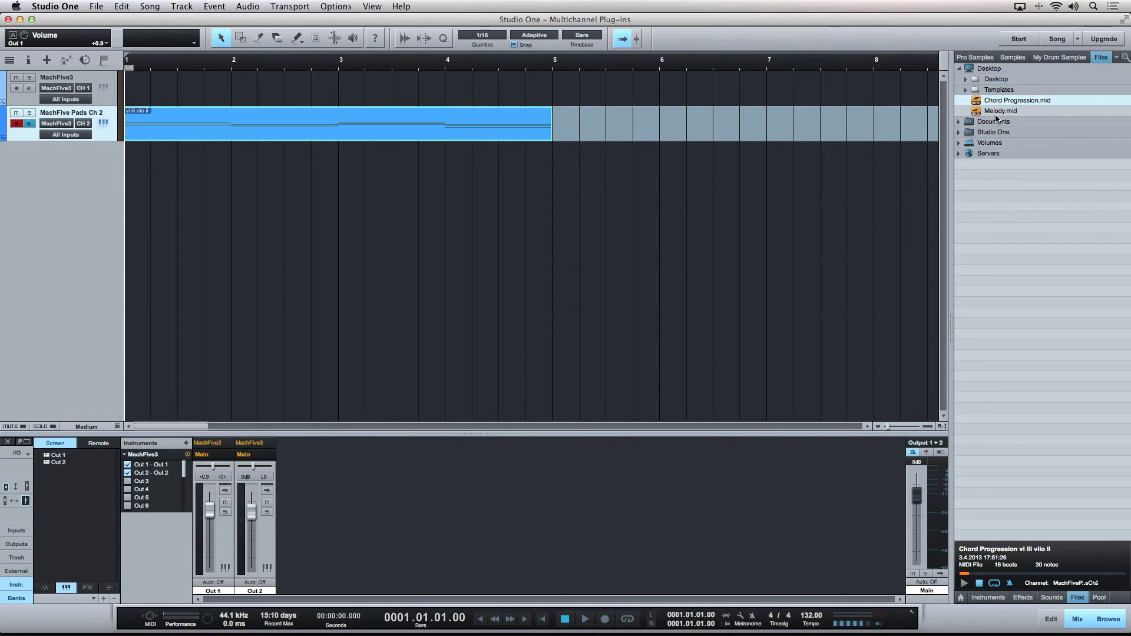
left_click_drag(995, 113, 127, 79)
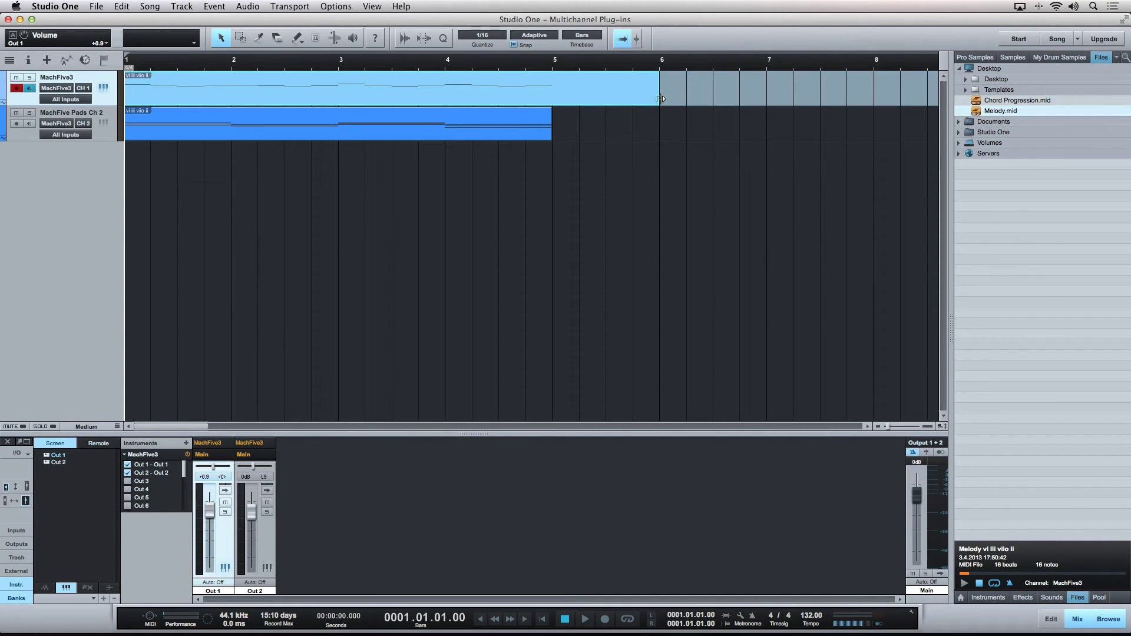
left_click_drag(662, 99, 555, 96)
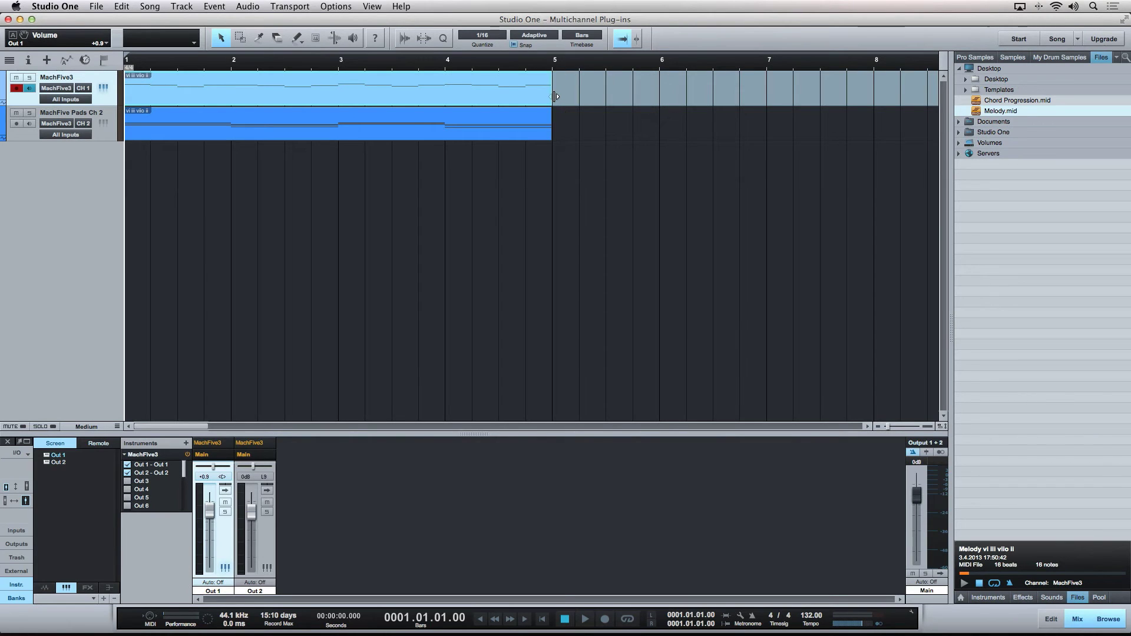
Step: Loop bars 1 to 5 around the melody part and start playback
key("p")
key("slash")
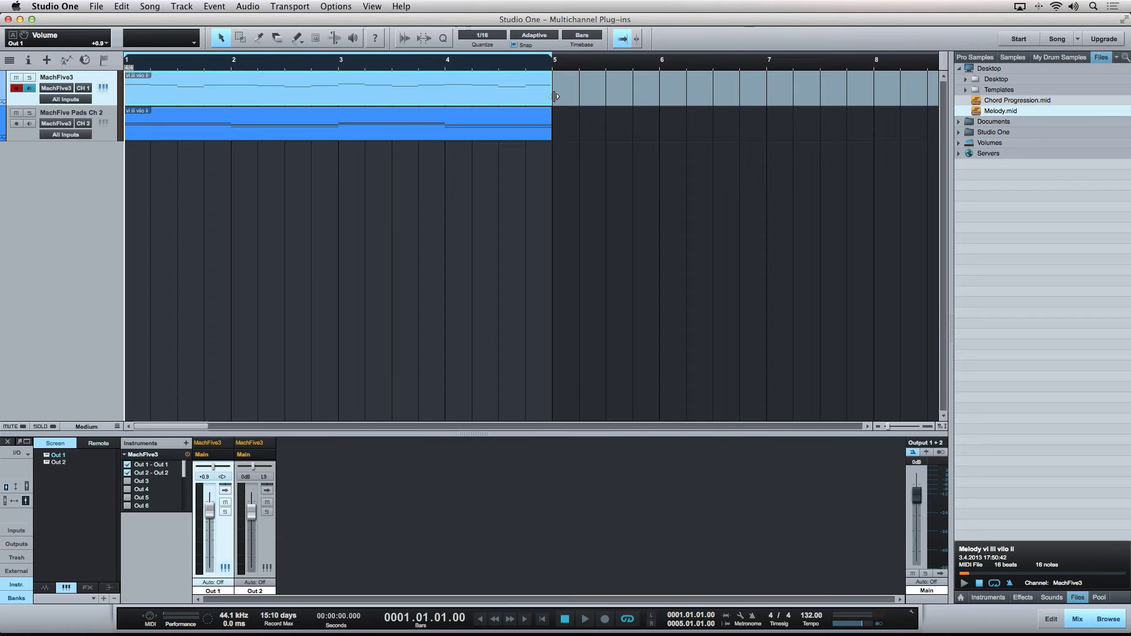
key("space")
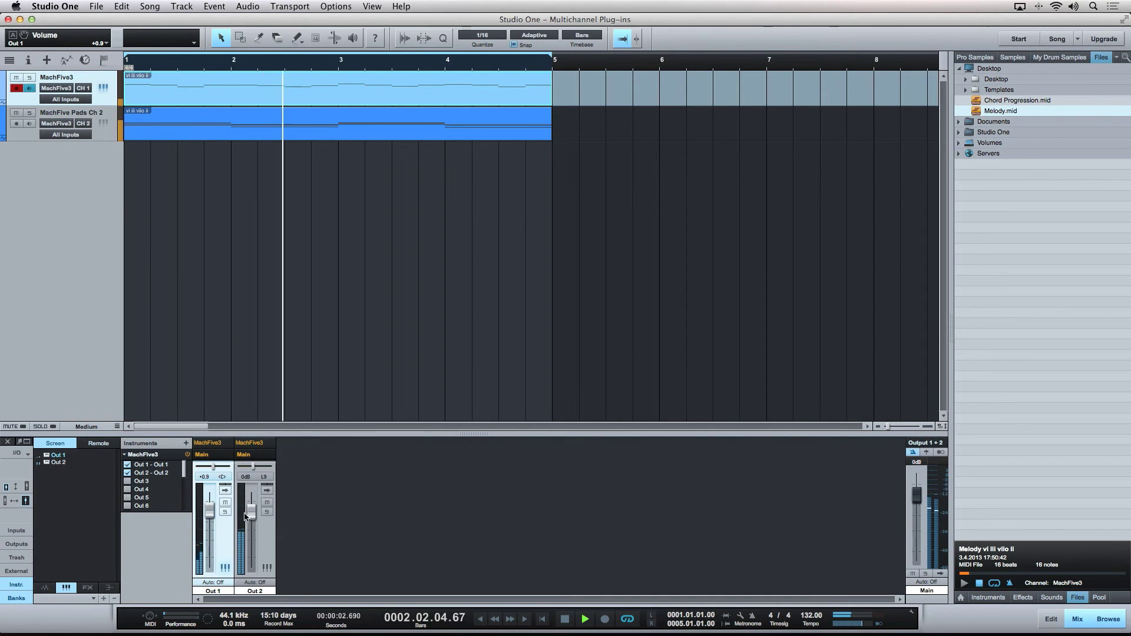
Step: Set Out 1's volume to +10.0 dB and Out 2's volume to -9.3 dB while the loop plays
left_click_drag(248, 516, 248, 547)
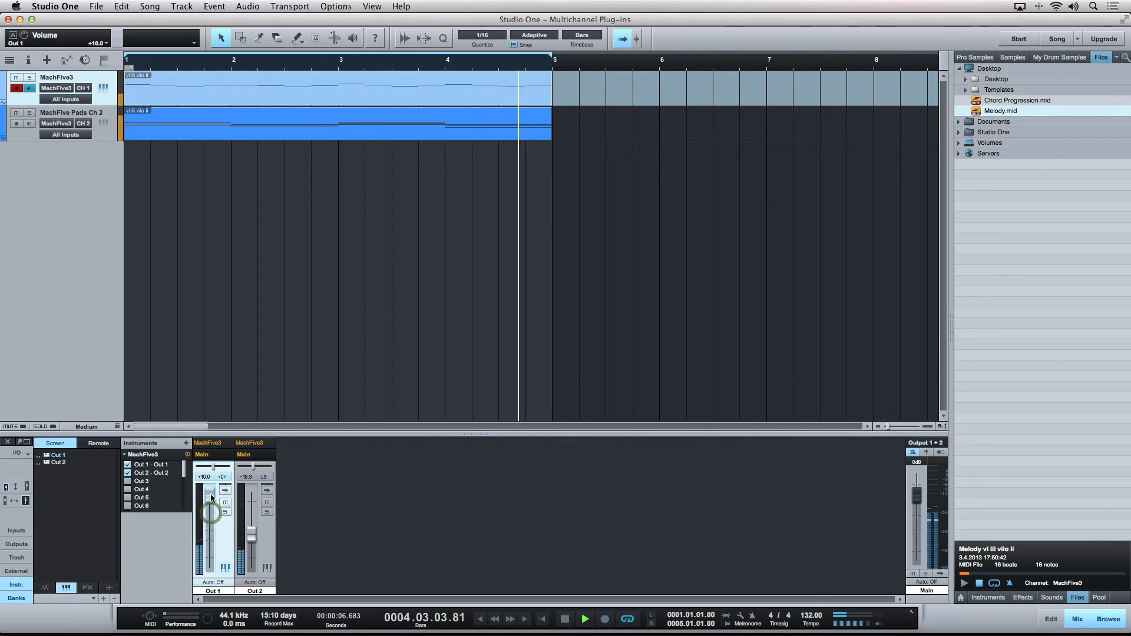
left_click_drag(211, 514, 211, 496)
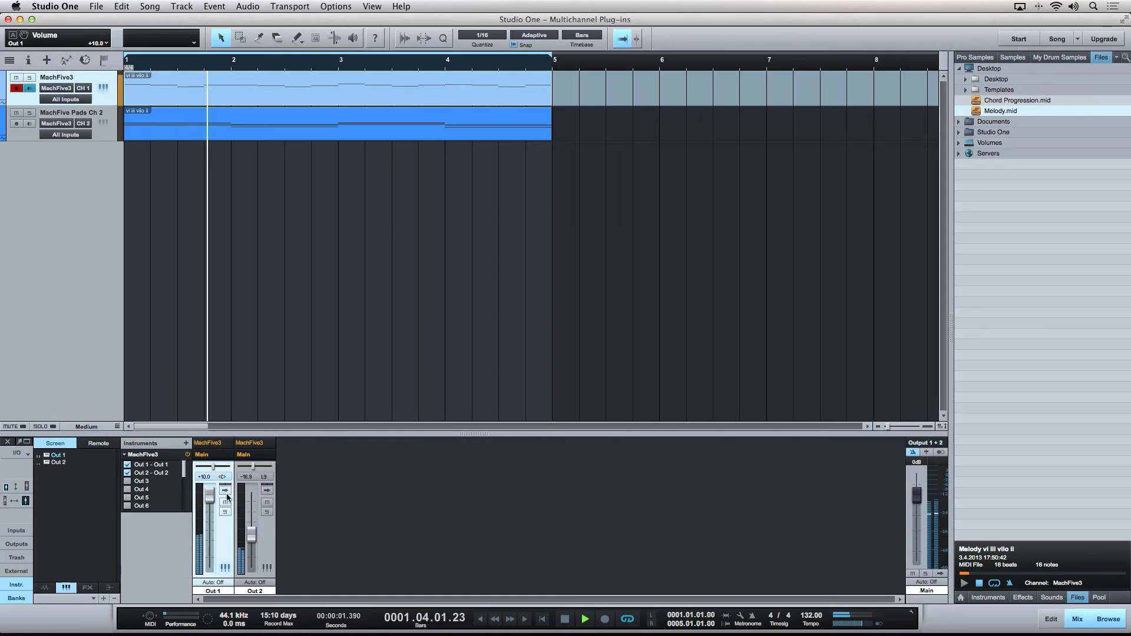
left_click_drag(253, 535, 253, 528)
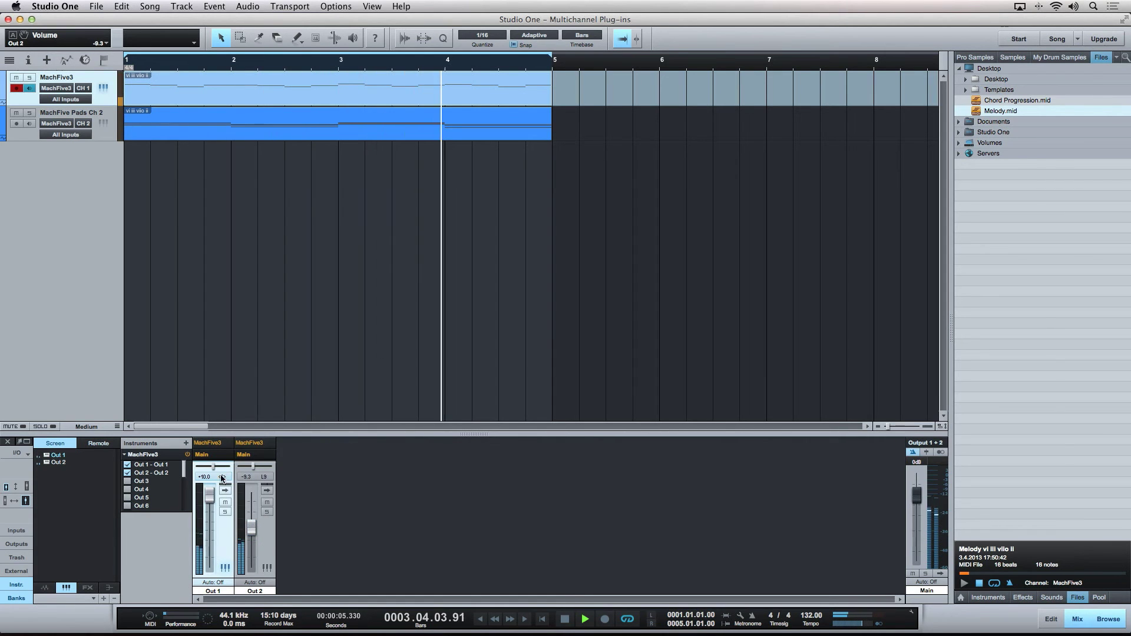
Step: Pan Out 1 to L96 and set Out 2's volume to -3.7 dB
left_click_drag(211, 466, 196, 469)
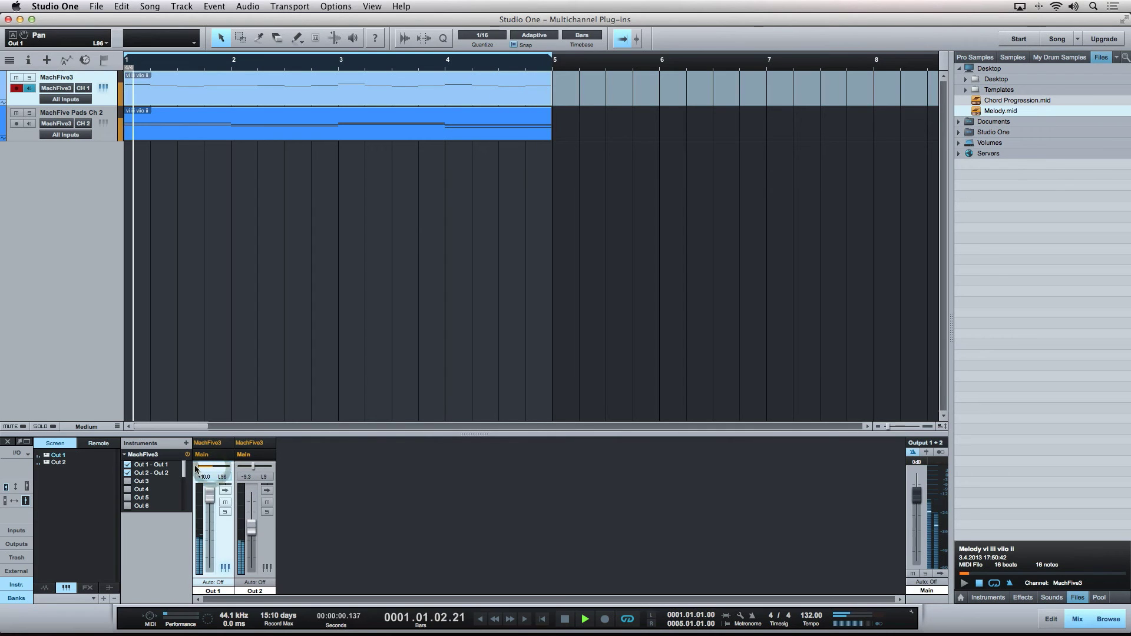
left_click(213, 497)
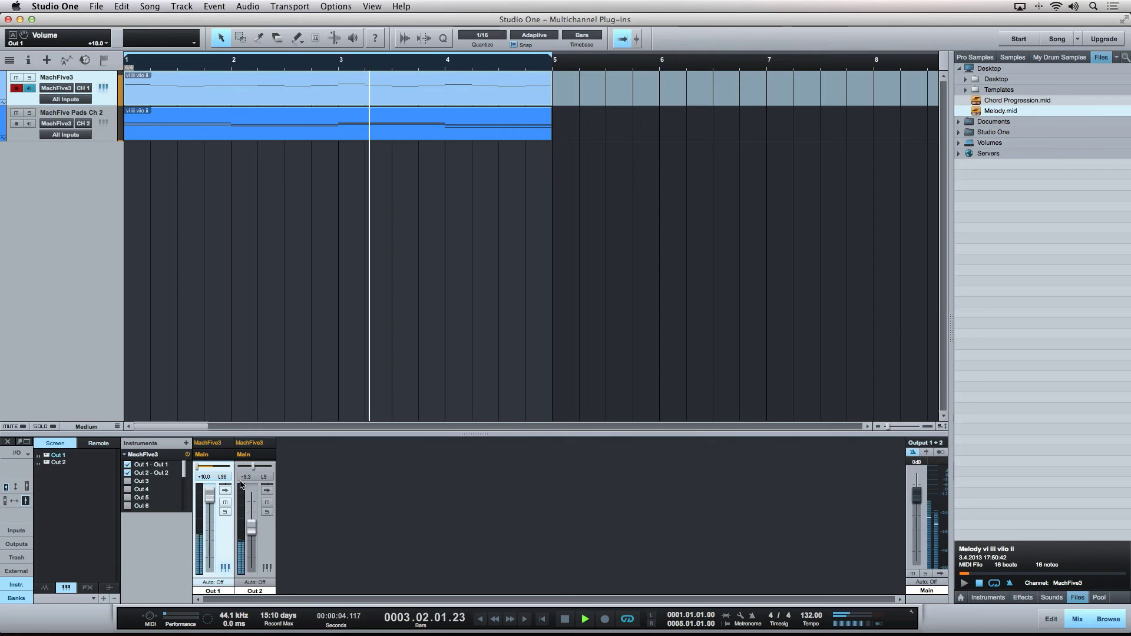
left_click(251, 531)
left_click_drag(251, 532, 251, 524)
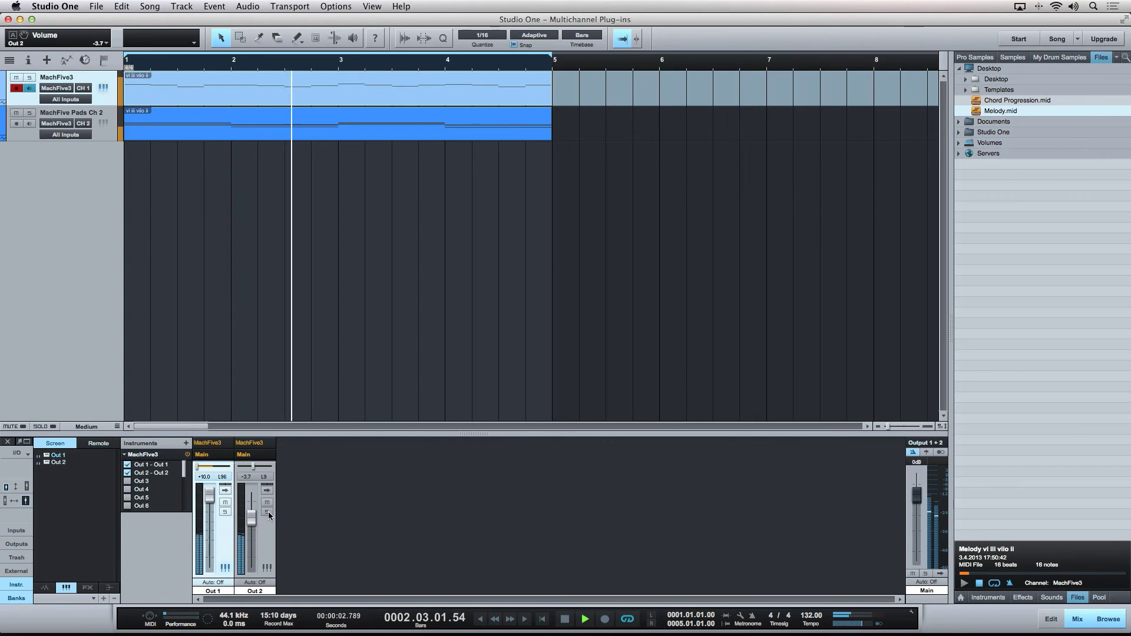
Step: Solo Out 2 and Out 1 in turn to hear each channel alone, clear the solos and stop playback
left_click(267, 512)
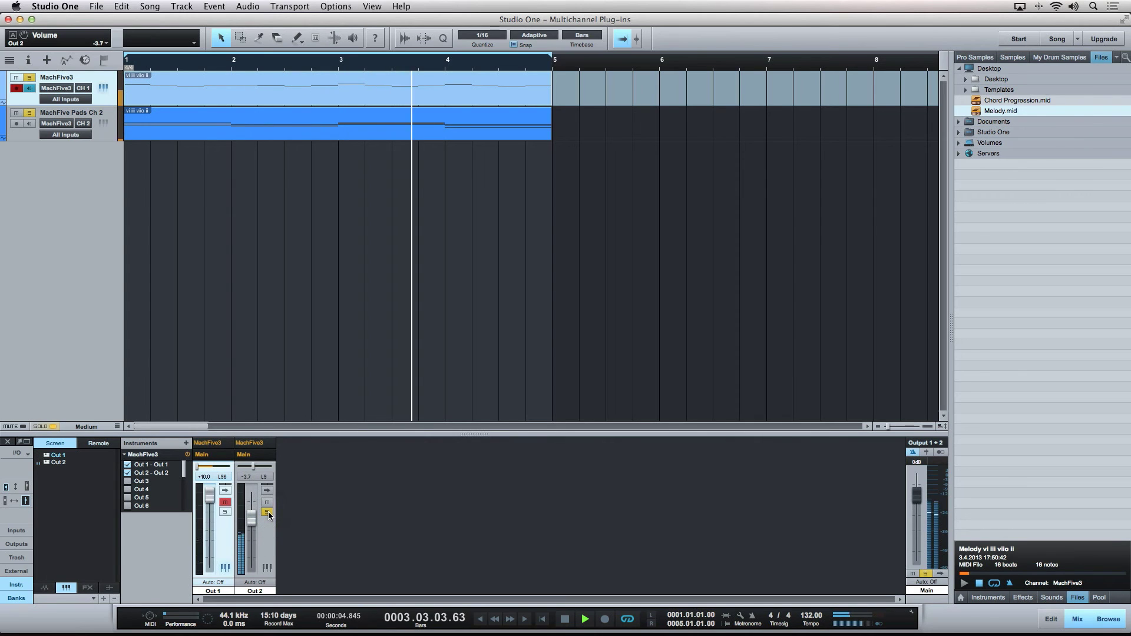
left_click(268, 511)
left_click(225, 512)
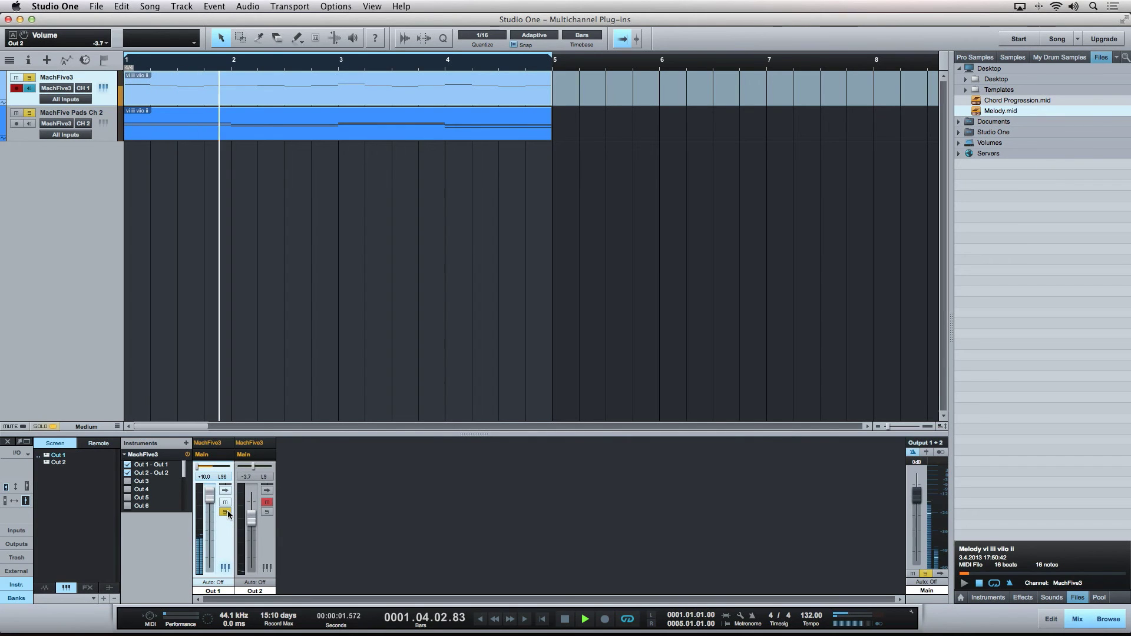
left_click(225, 512)
key("space")
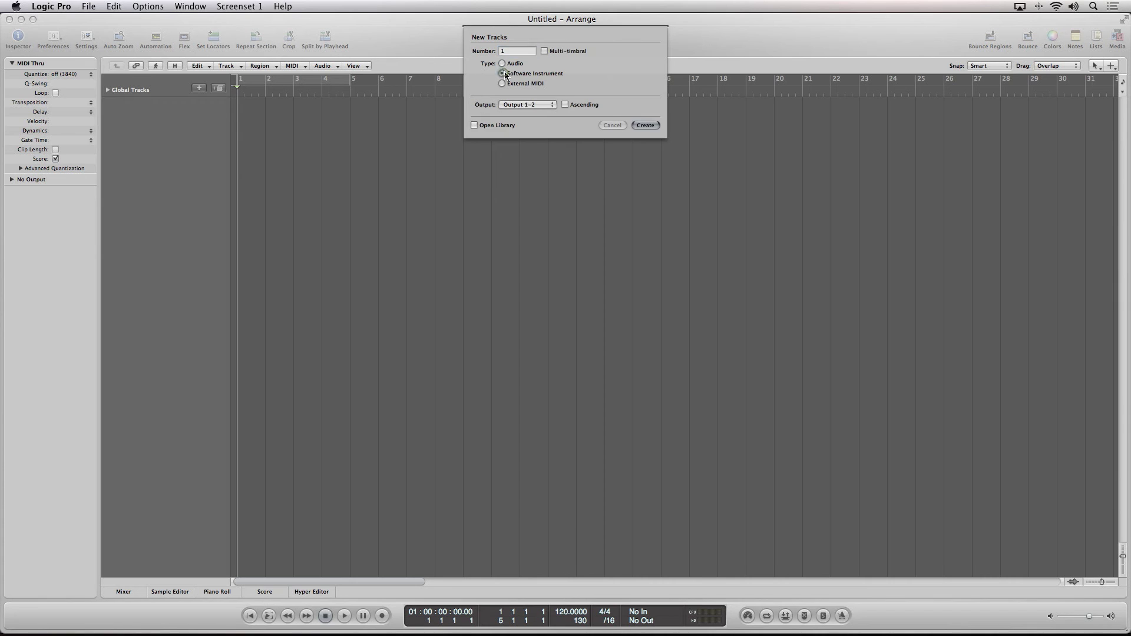
Step: In Logic Pro, create one software instrument track and load Spectrasonics Omnisphere on it as Multi Output (8xStereo)
left_click(646, 125)
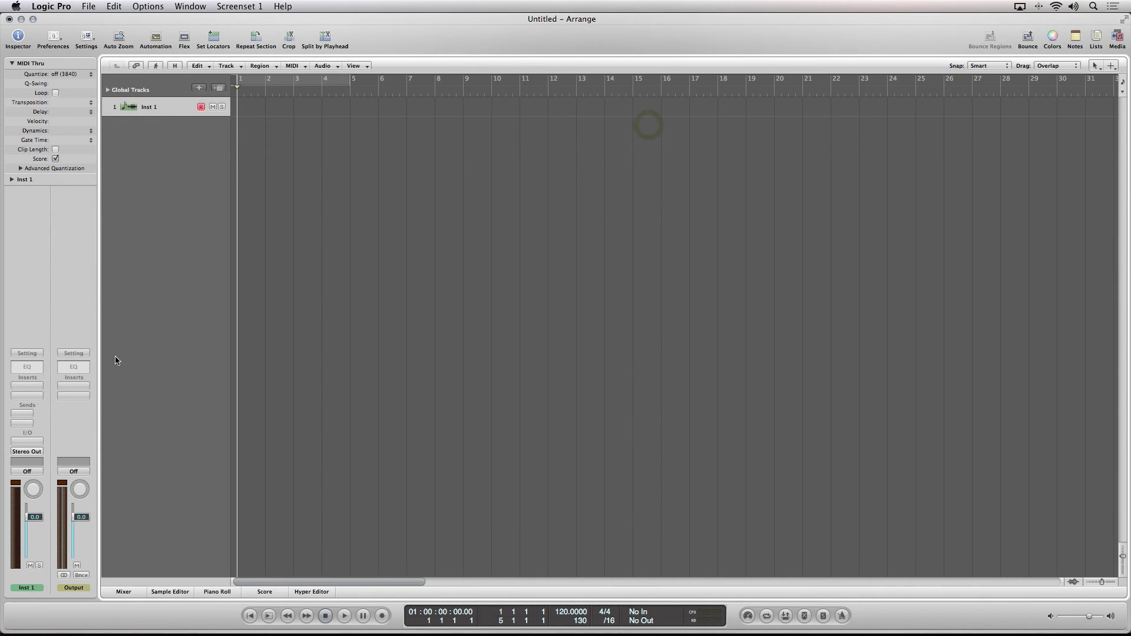
left_click(23, 441)
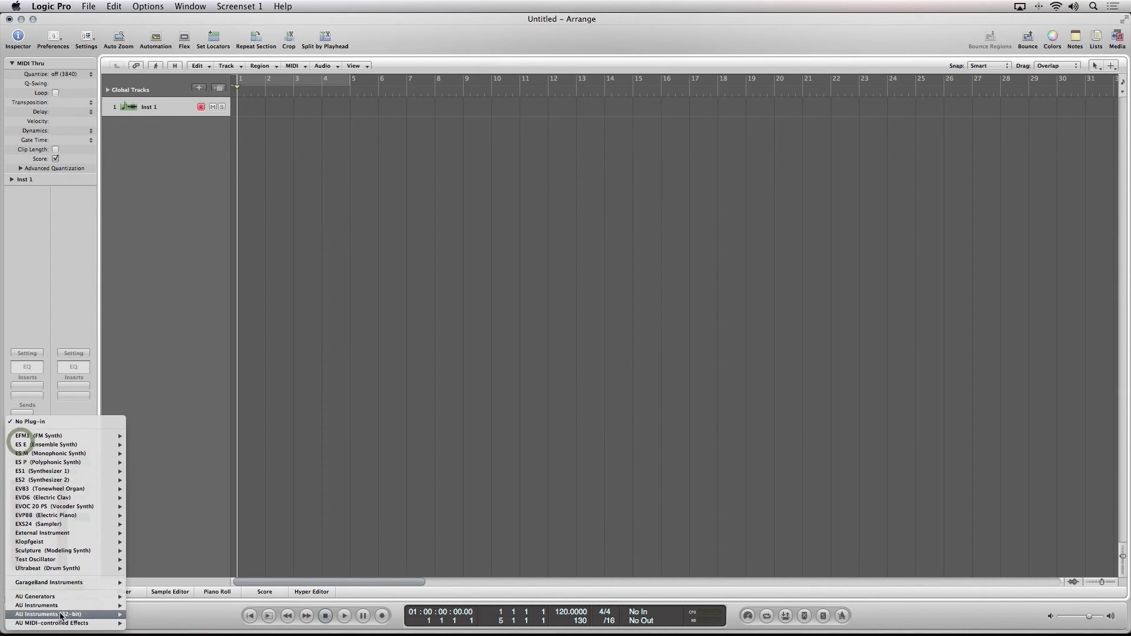
mouse_move(59, 606)
mouse_move(189, 606)
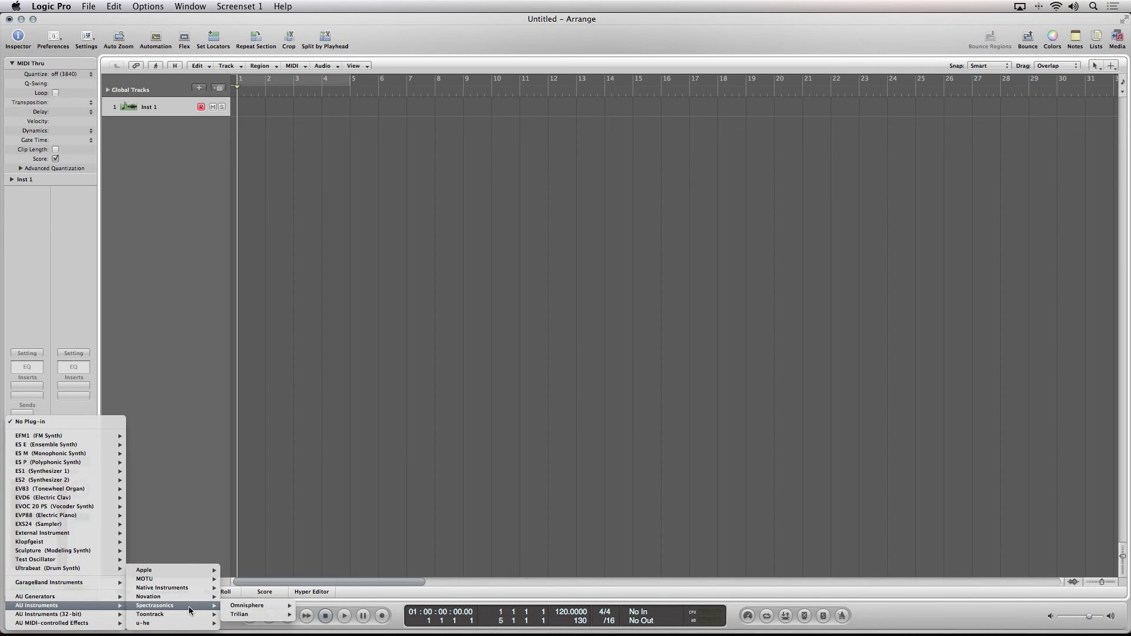
mouse_move(260, 606)
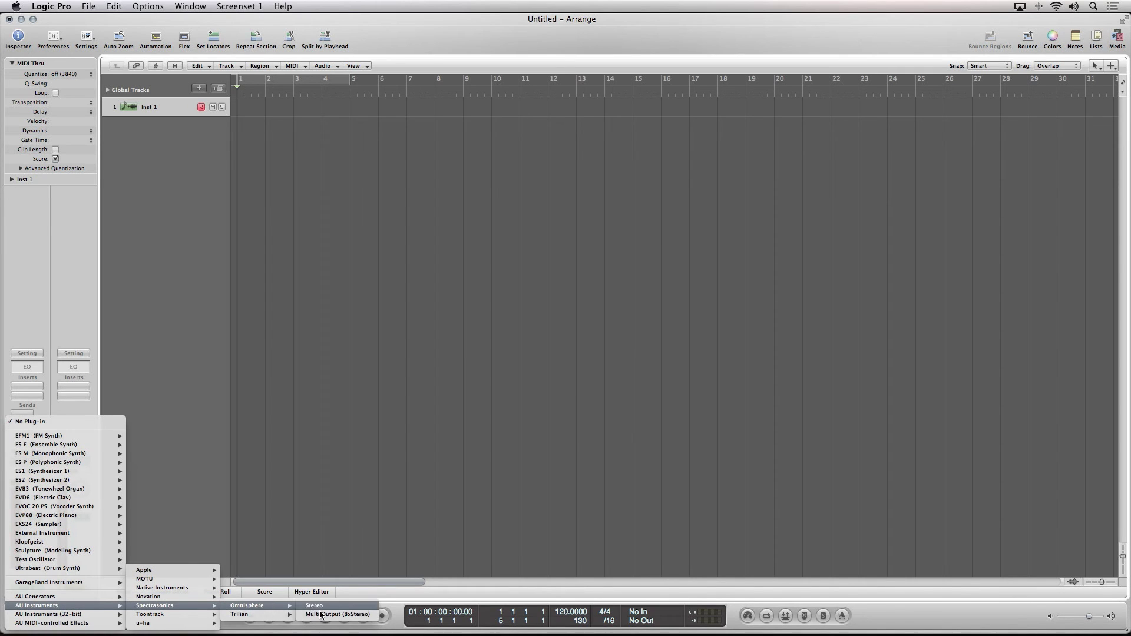
left_click(373, 617)
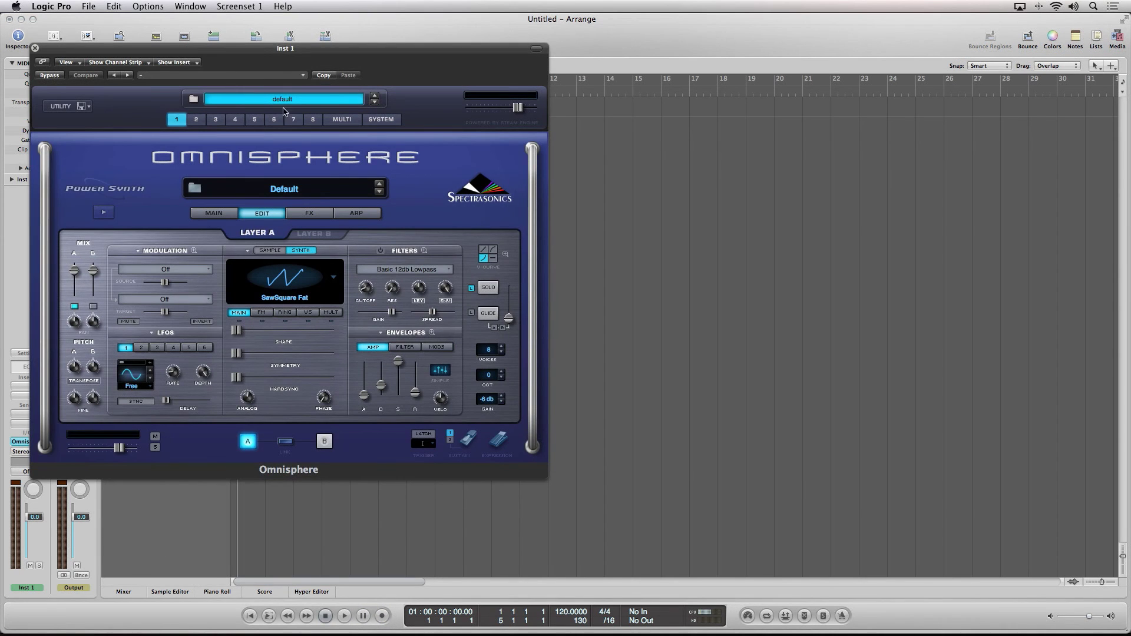
Step: Move Omnisphere clear of the track list, switch it to part 2, and replace its window with the mixer
left_click_drag(197, 53, 467, 116)
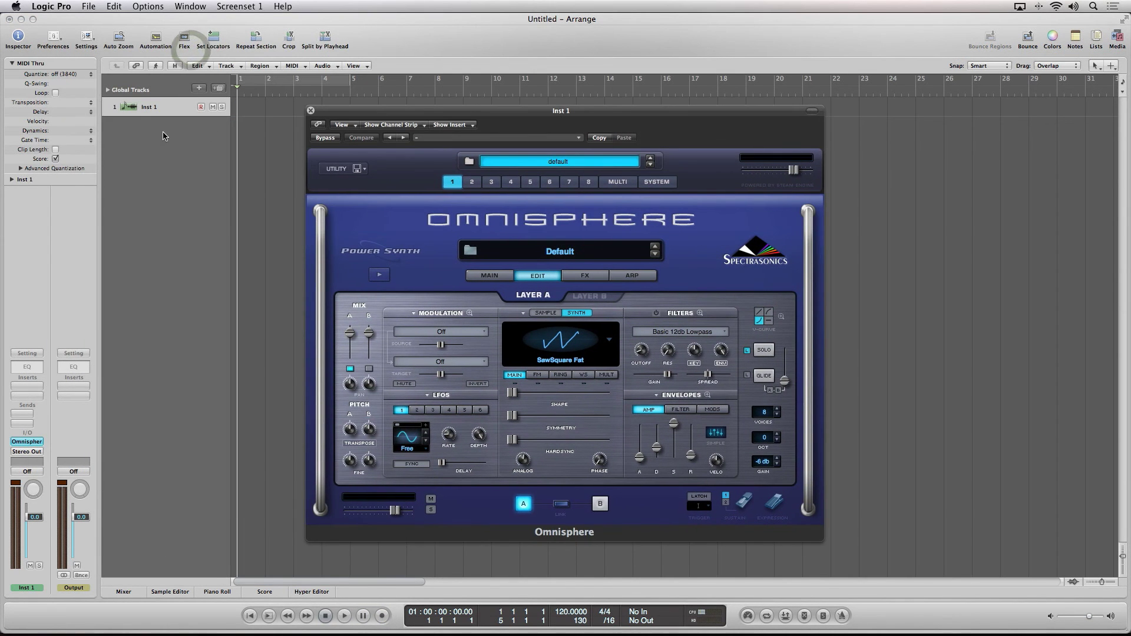
left_click(472, 183)
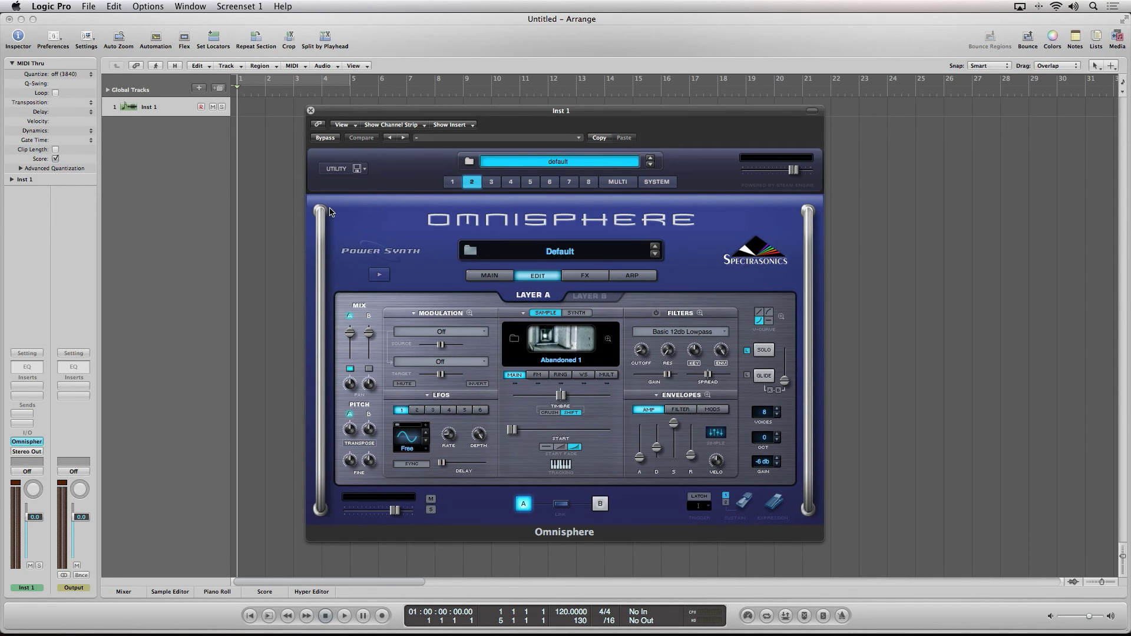
key("x")
key("super+w")
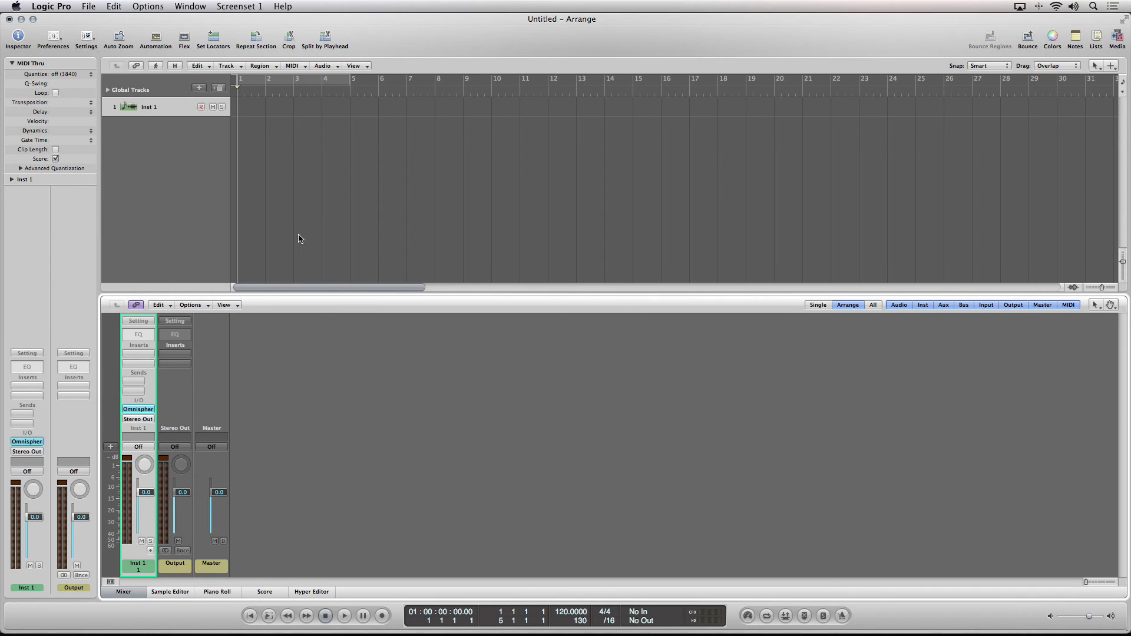
Step: Add an auxiliary channel fed by Omnisphere 3-4 and set its automation to Read to give it a track
left_click(151, 551)
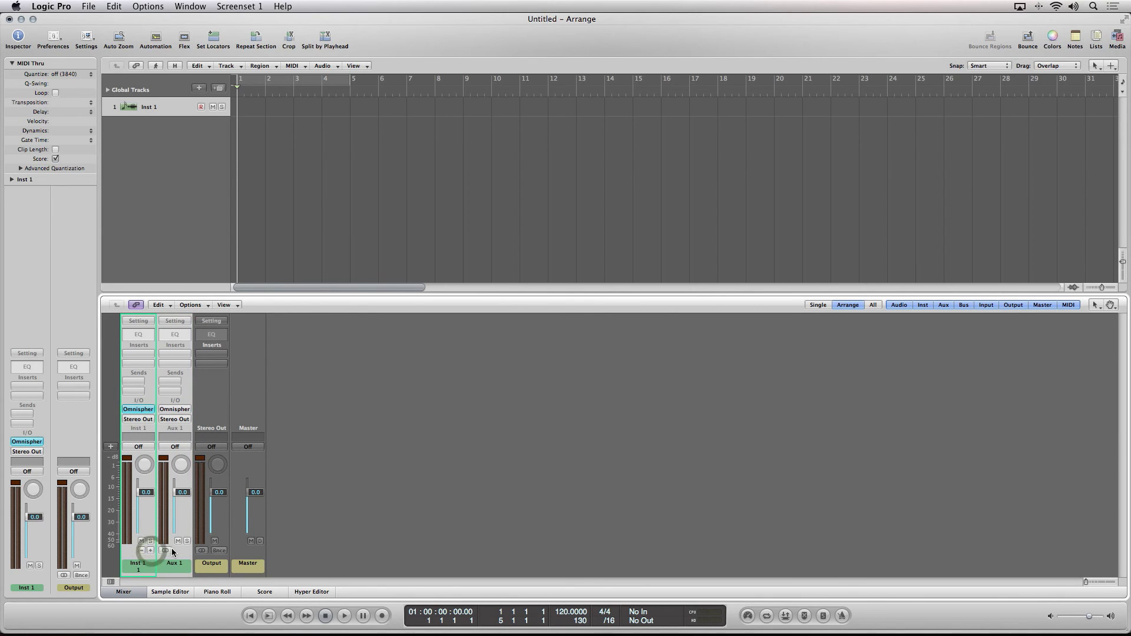
left_click(175, 411)
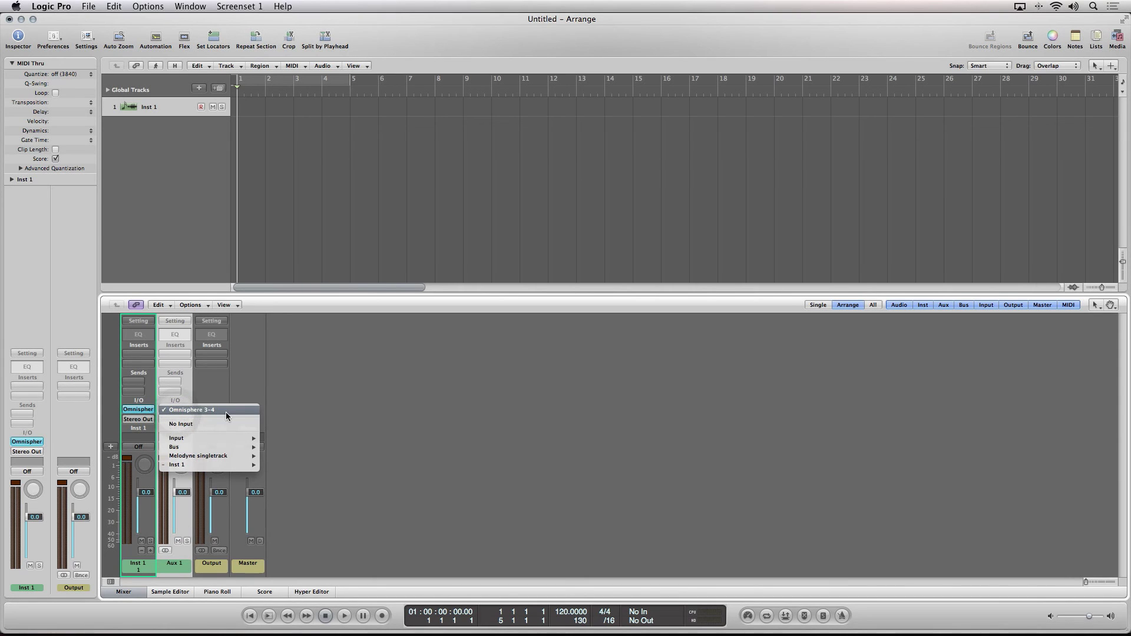
left_click(225, 412)
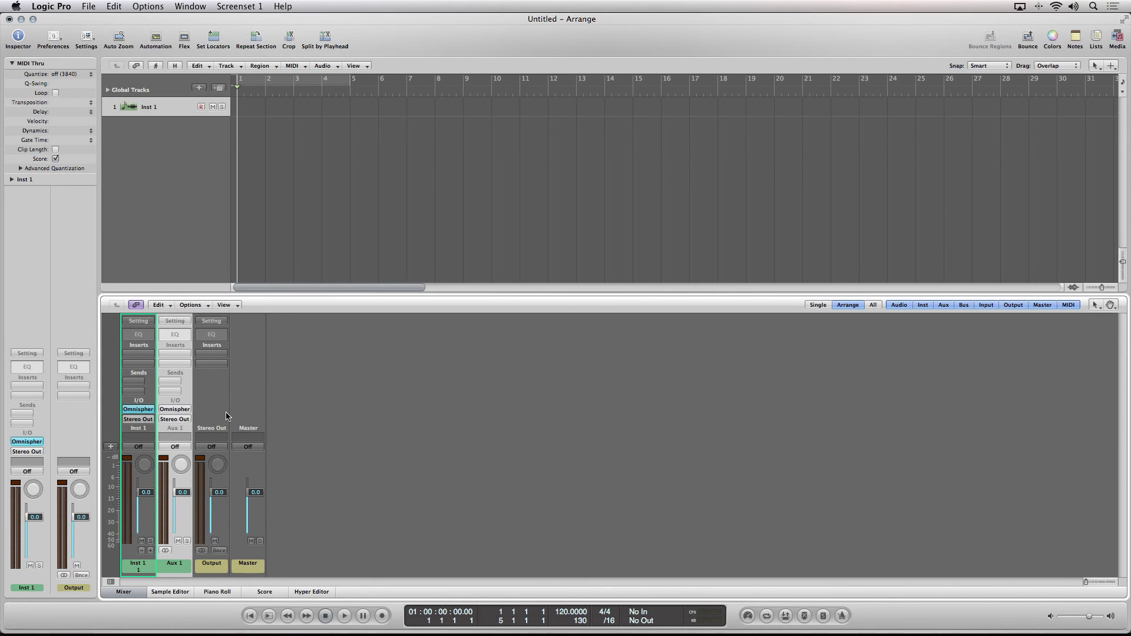
left_click(170, 448)
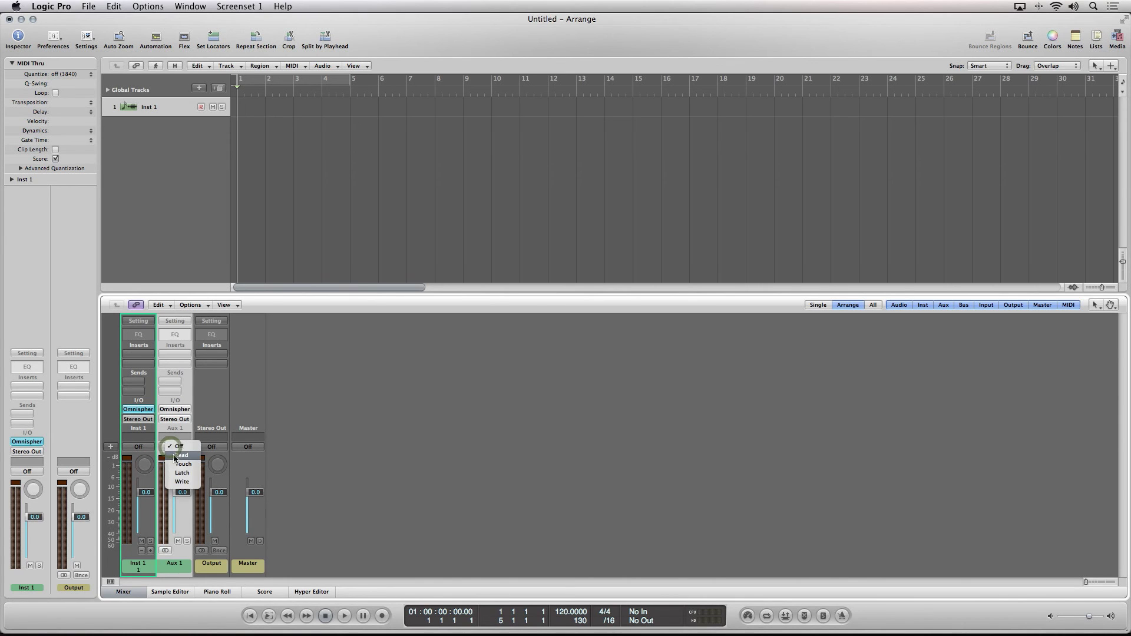
left_click(173, 458)
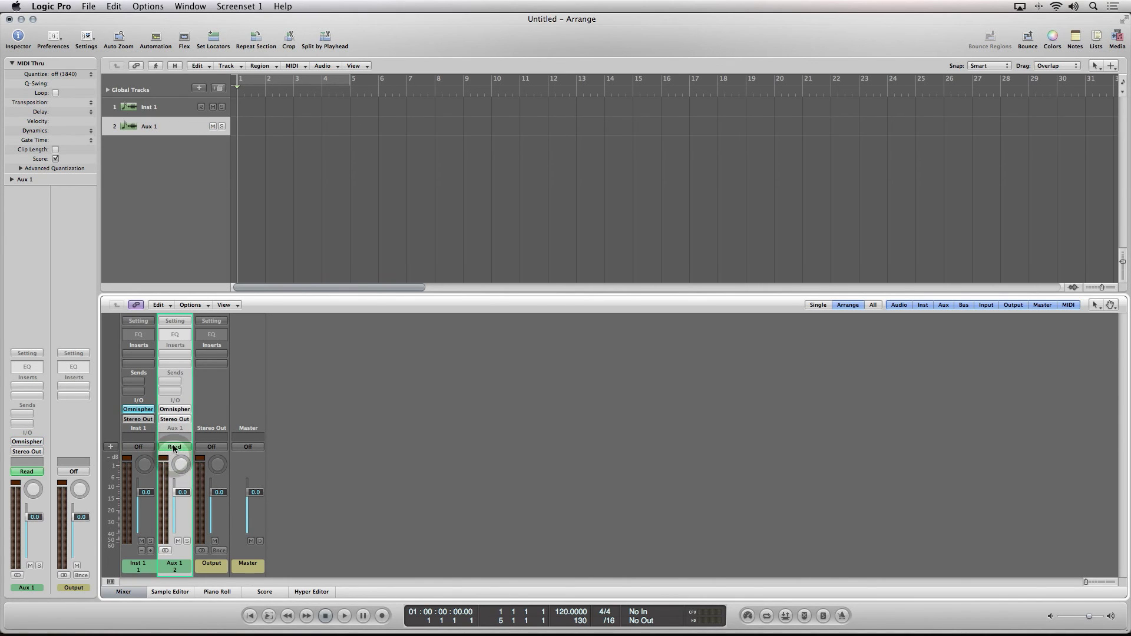
Step: Set the Aux 1 channel's automation to Off and expand the Aux 1 track's parameters to show its MIDI channel
left_click(174, 447)
left_click(175, 438)
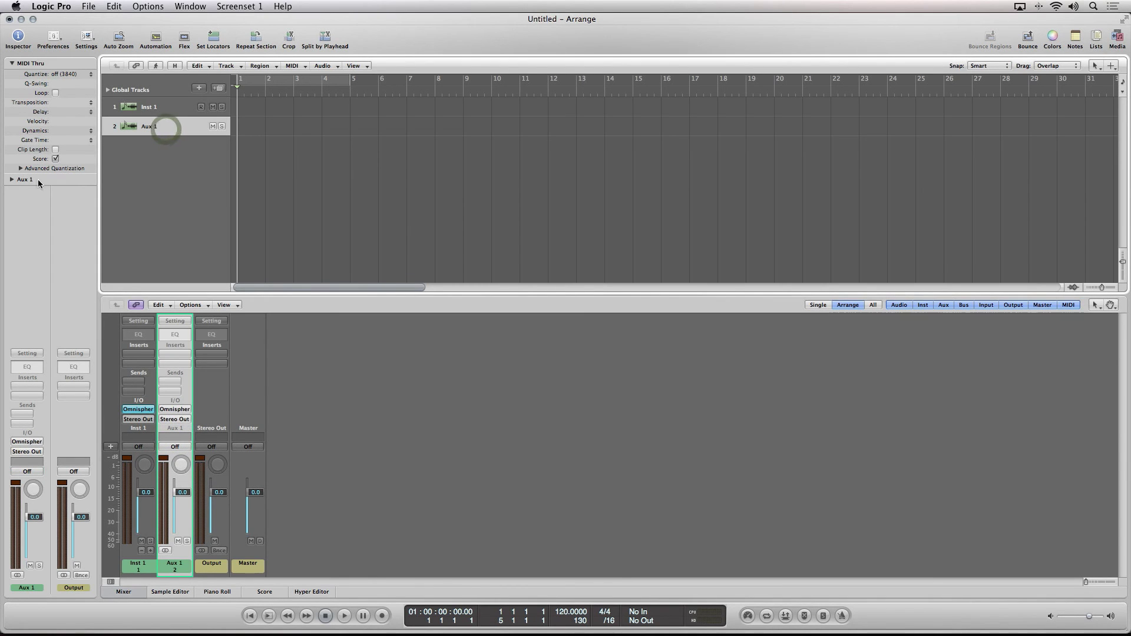
left_click(10, 179)
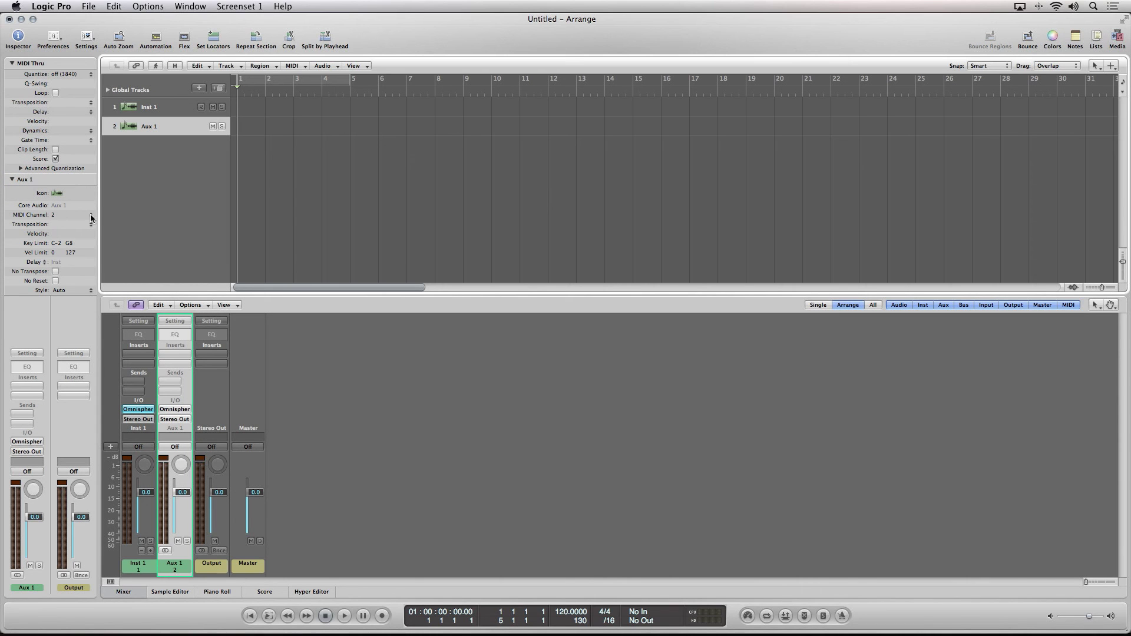
Step: Bring back the Omnisphere window and select the Inst 1 and Aux 1 tracks in turn to test each one's sound
key("v")
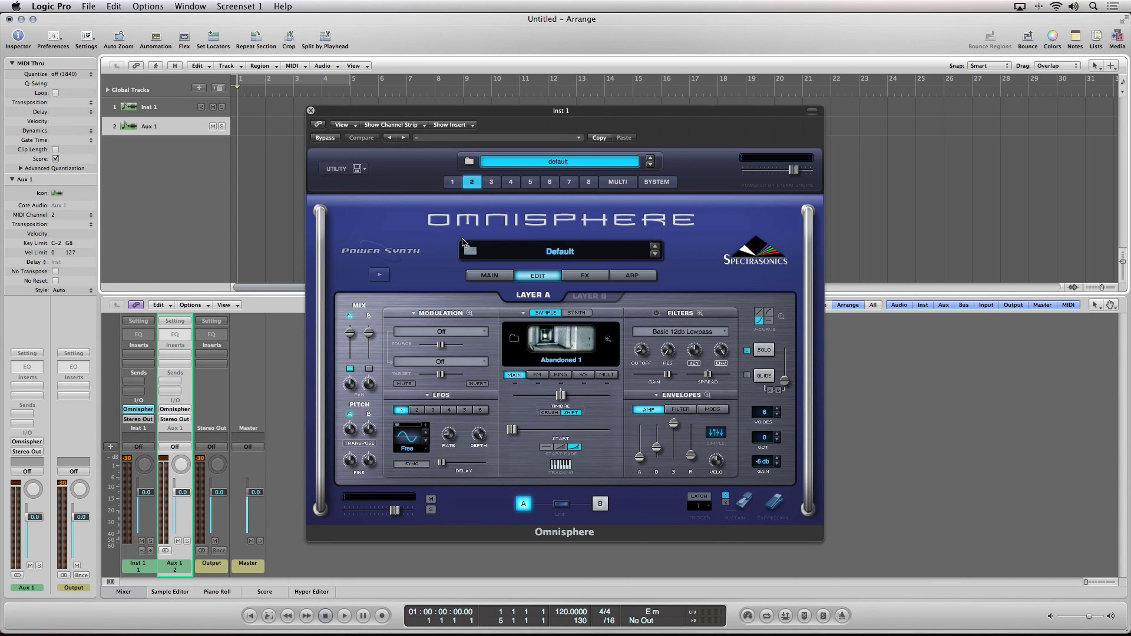
left_click(166, 110)
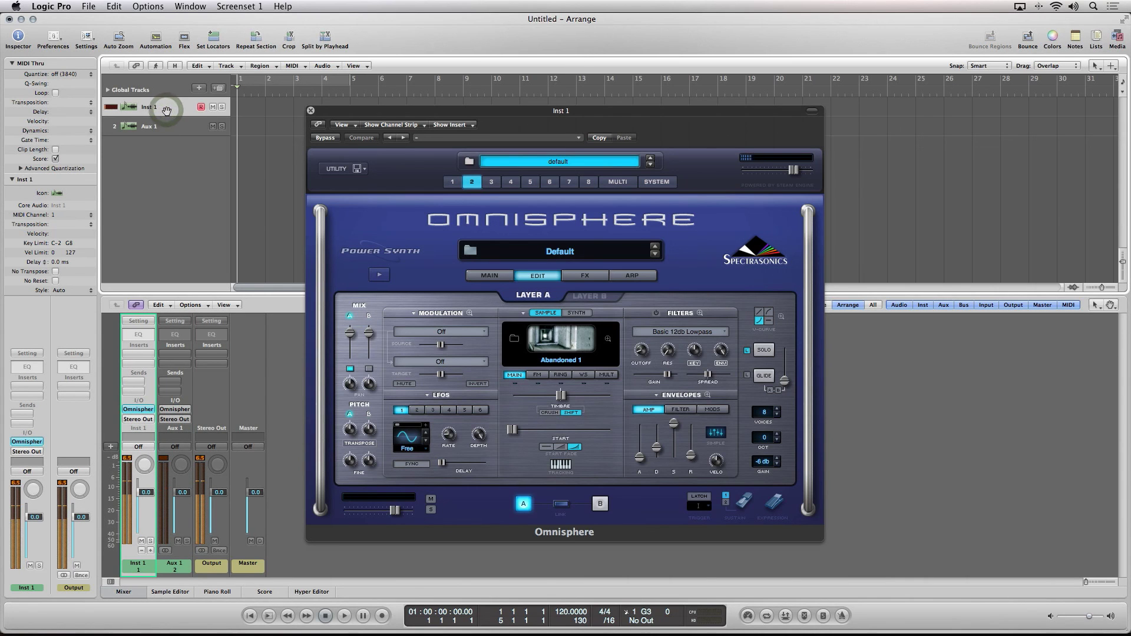
left_click(167, 131)
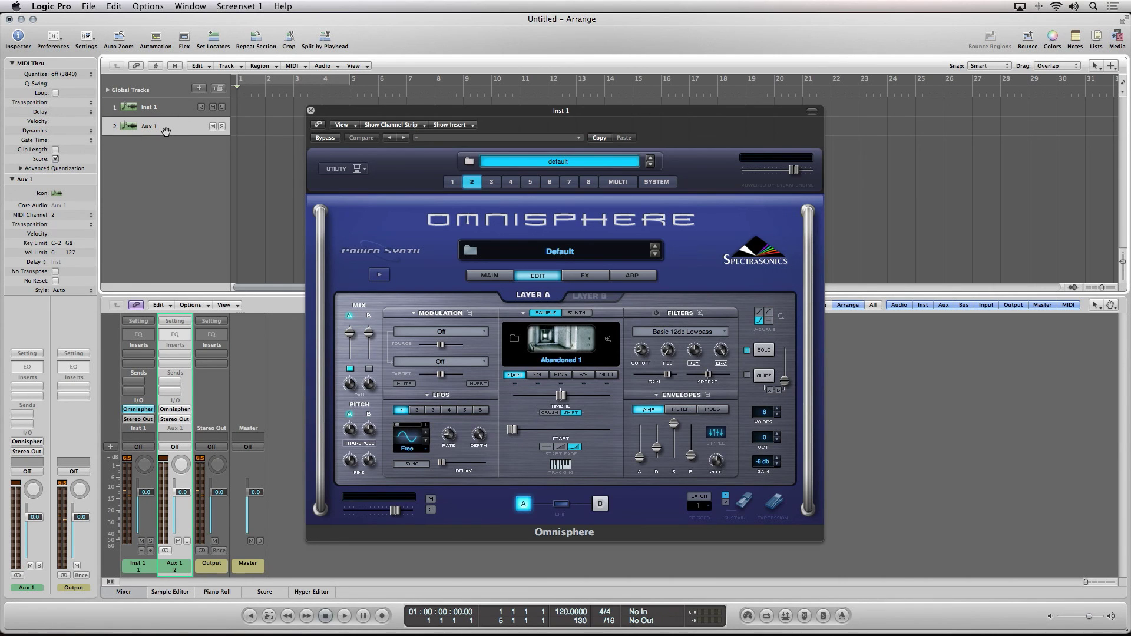
Step: Route part 2 to OUT B in Omnisphere's multi mixer, and return to part 1 with the plug-in window shifted aside
left_click(617, 182)
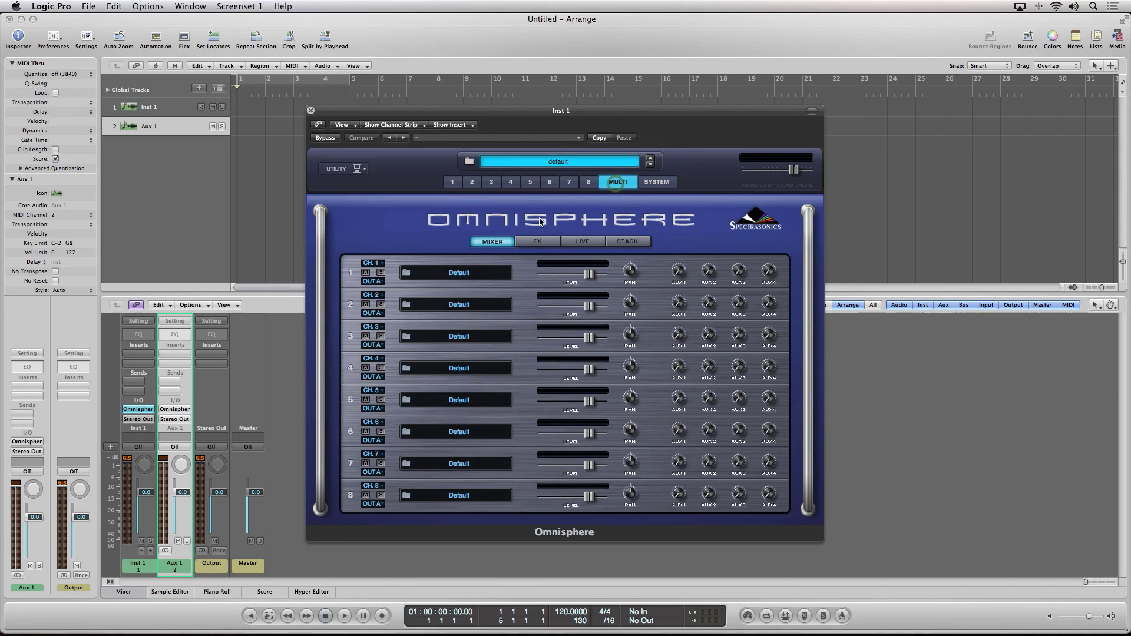
left_click(372, 313)
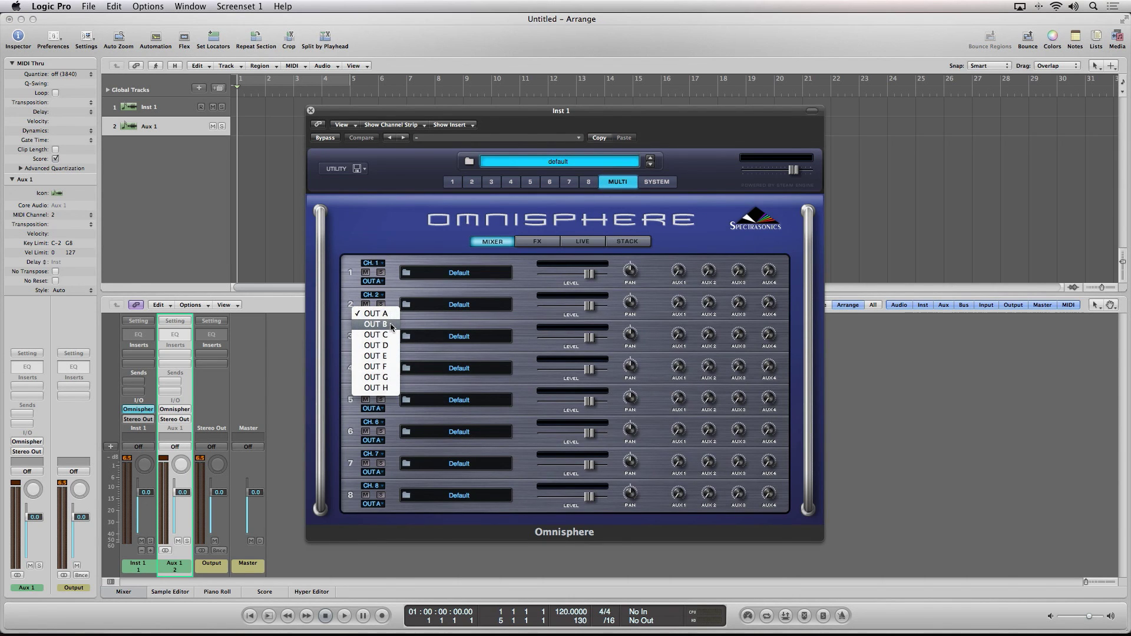
left_click(376, 324)
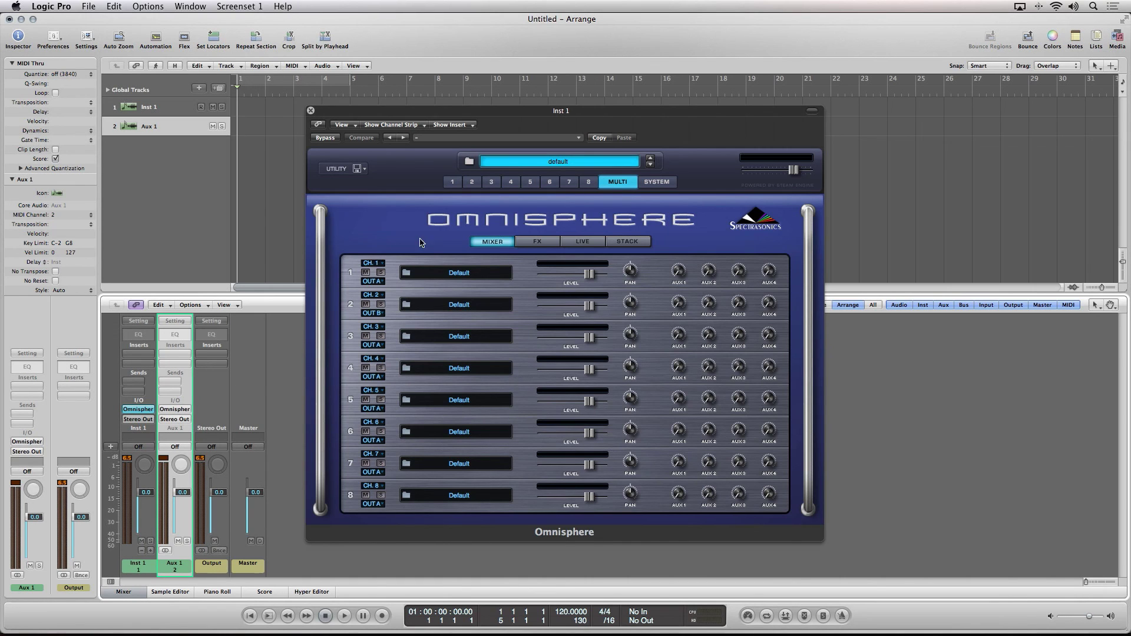
left_click(456, 184)
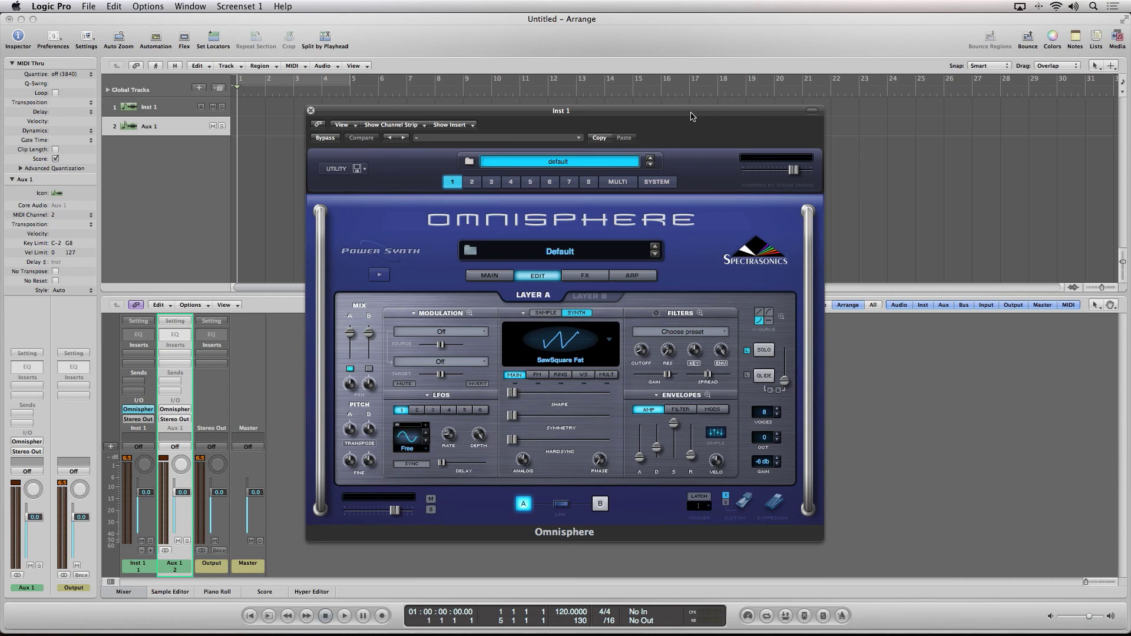
left_click_drag(692, 111, 741, 106)
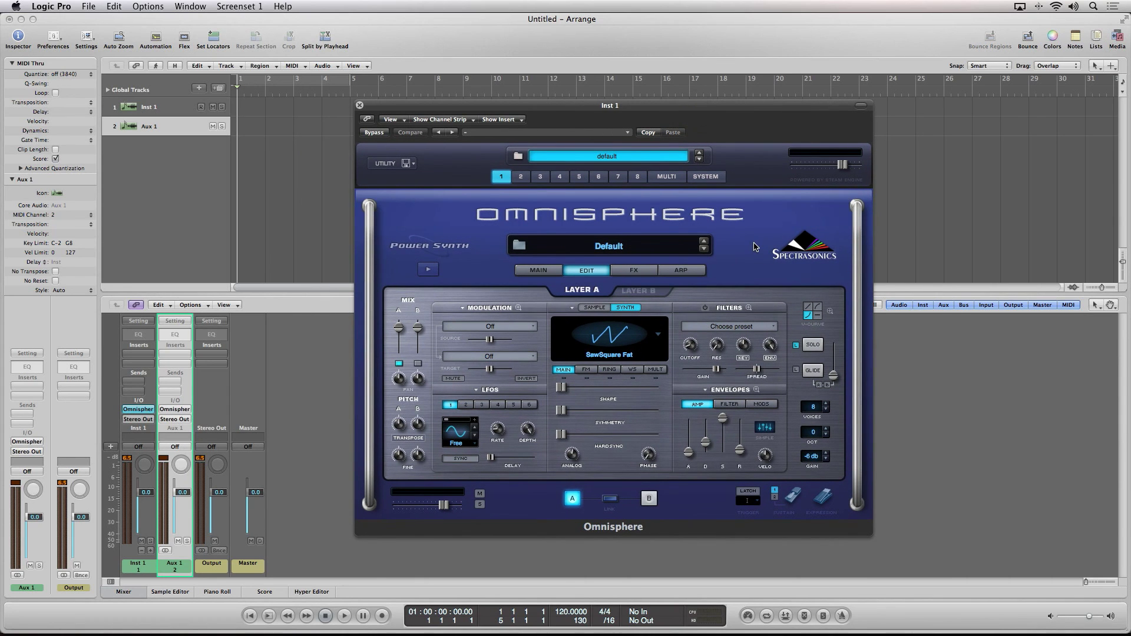